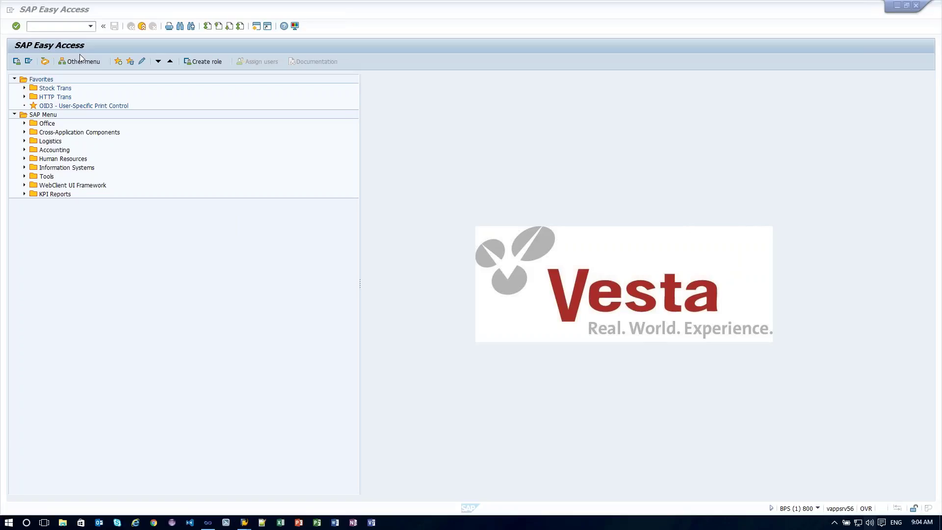
Open maintenance order 4002814 for change with IW32
{"action": "left_click", "coordinate": [71, 28]}
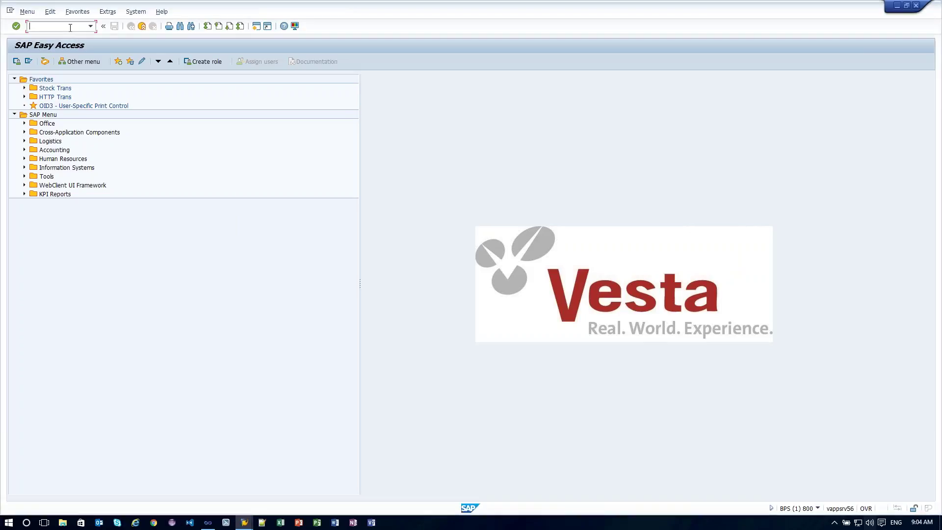
{"action": "type", "text": "iw32"}
{"action": "key", "text": "Return"}
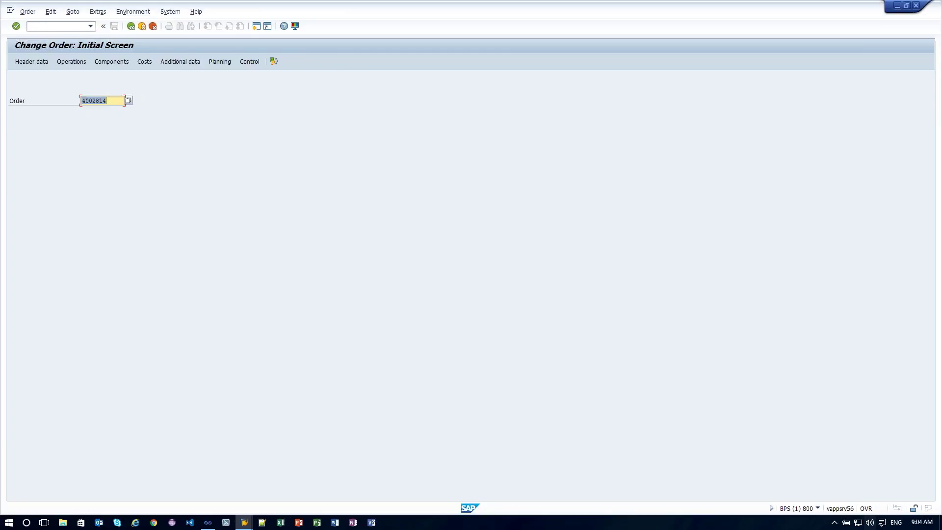
{"action": "key", "text": "Return"}
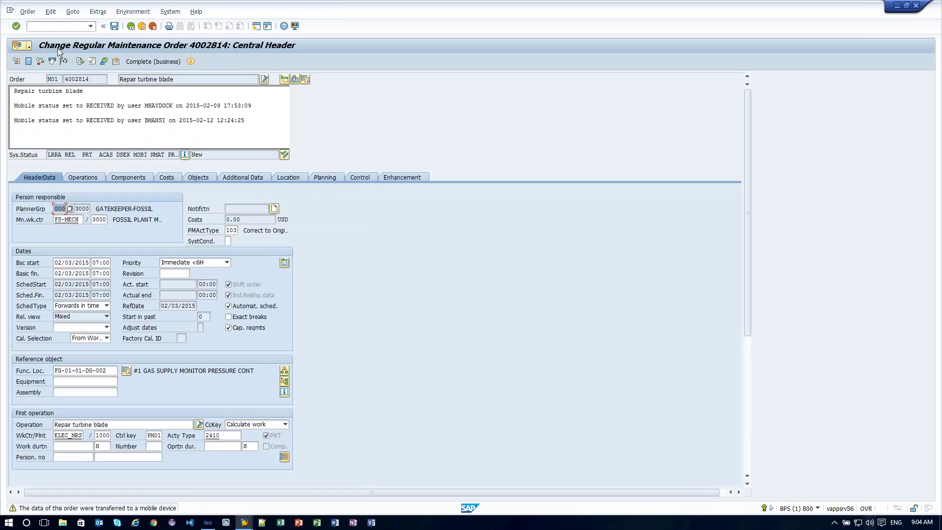
View the order's shop papers from Order > Print > Order, then cancel without printing
{"action": "left_click", "coordinate": [29, 11]}
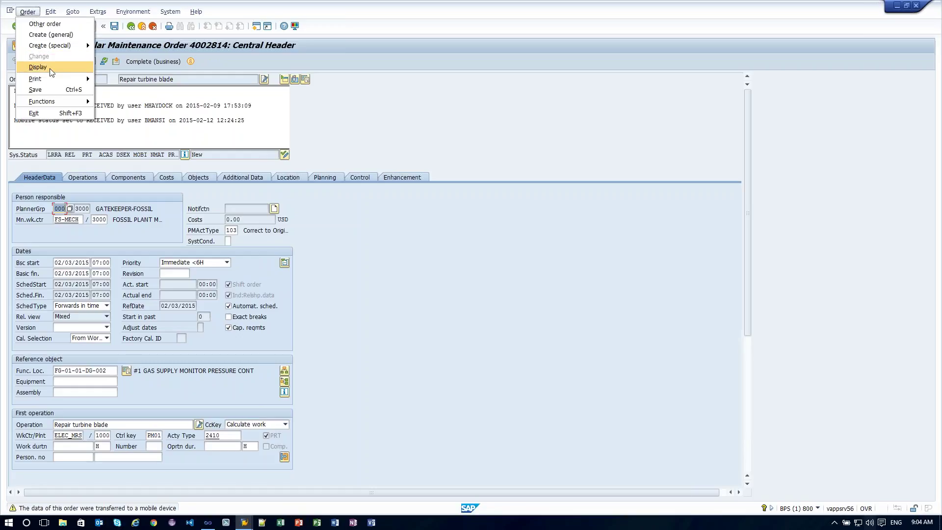
{"action": "mouse_move", "coordinate": [51, 77]}
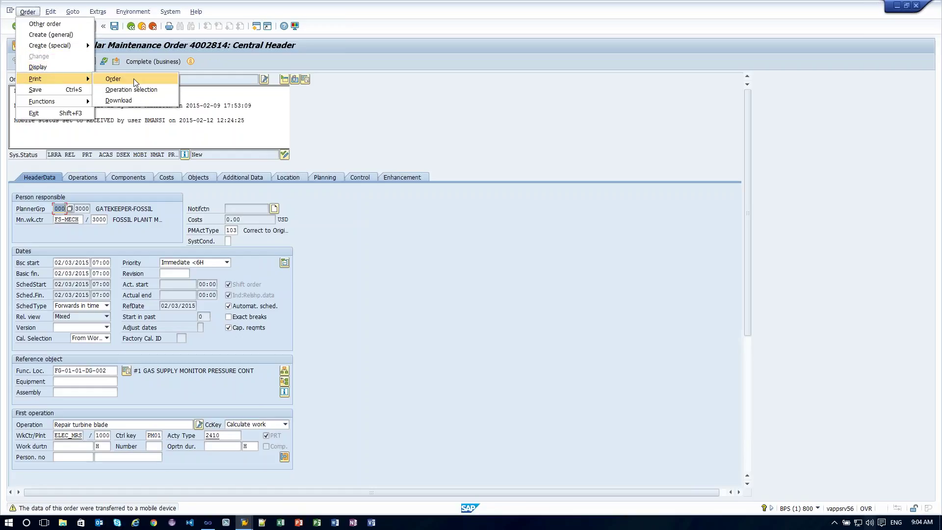
{"action": "left_click", "coordinate": [135, 80]}
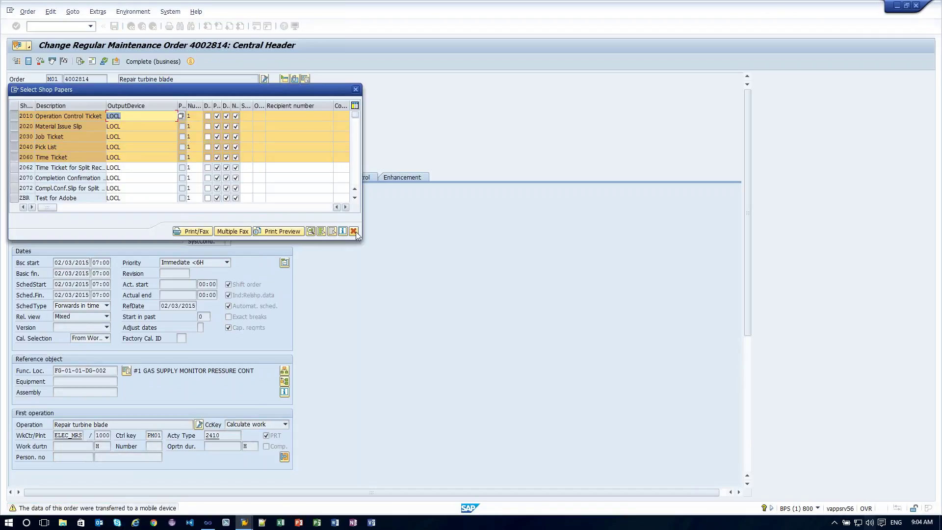
{"action": "left_click", "coordinate": [353, 231]}
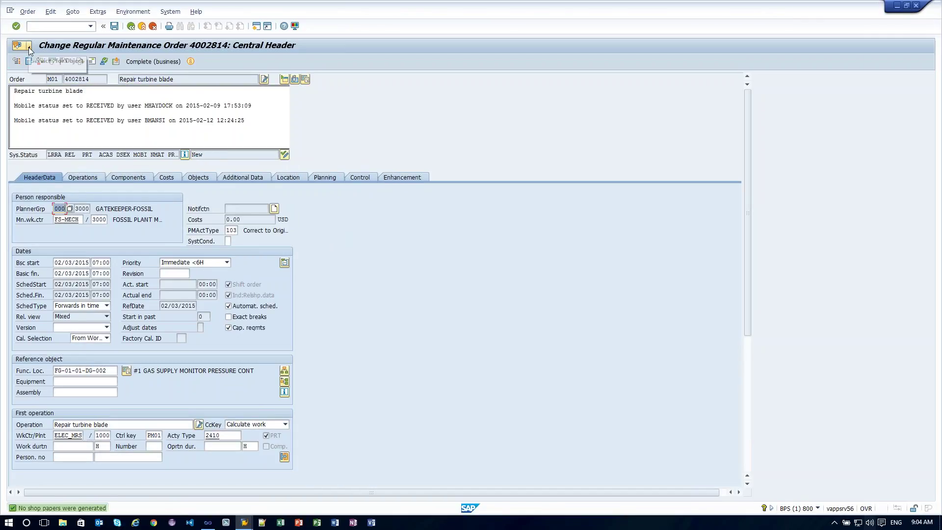
{"action": "left_click", "coordinate": [29, 47]}
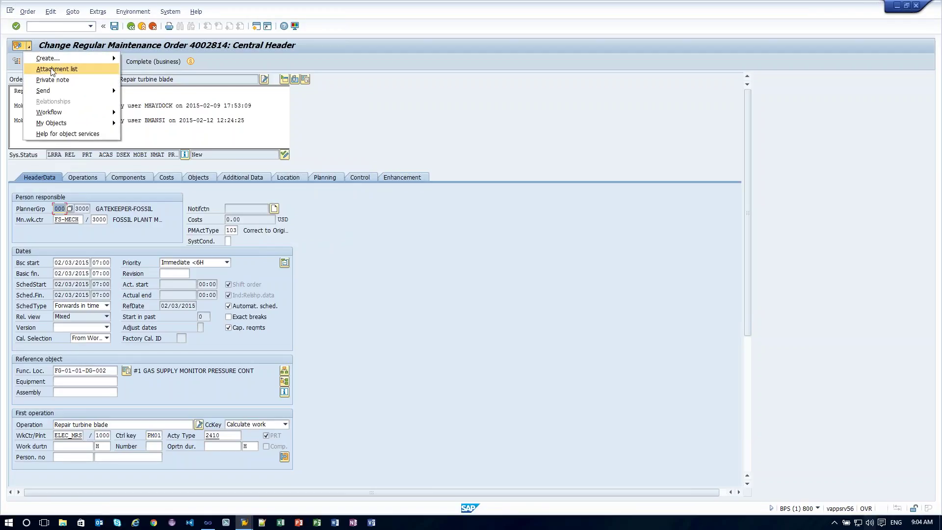
{"action": "left_click", "coordinate": [52, 69]}
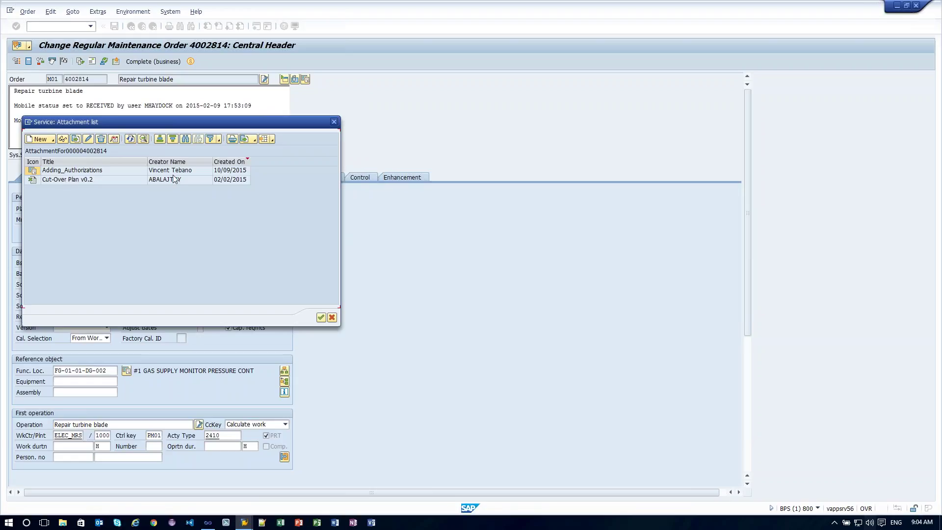
{"action": "left_click", "coordinate": [322, 317]}
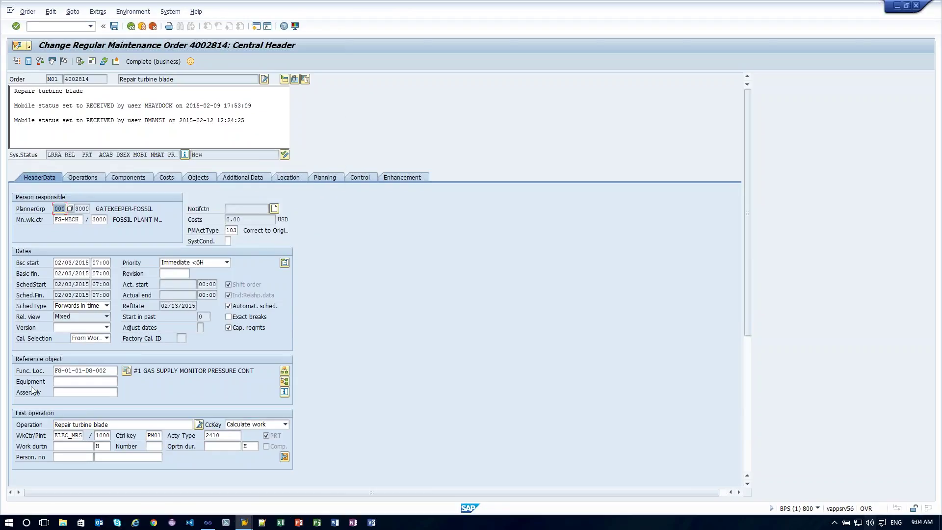
{"action": "left_click", "coordinate": [126, 371]}
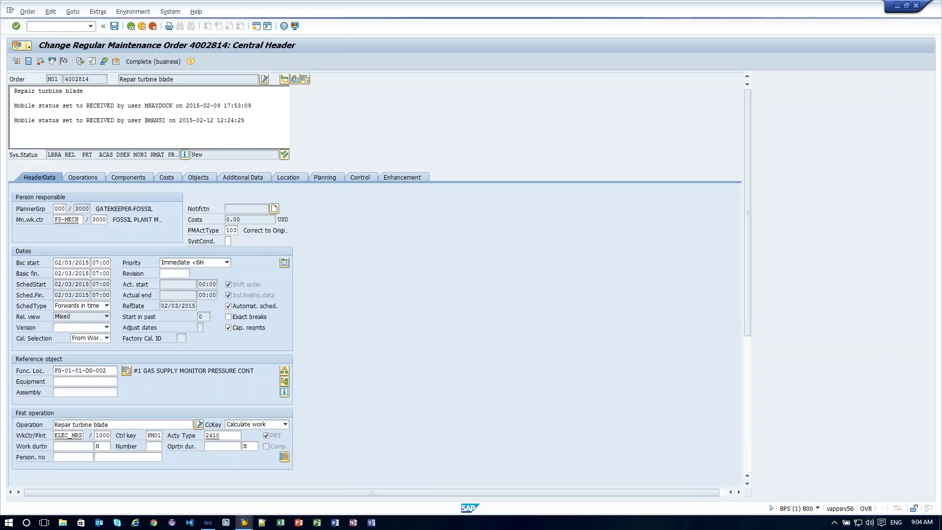
{"action": "left_click", "coordinate": [30, 133]}
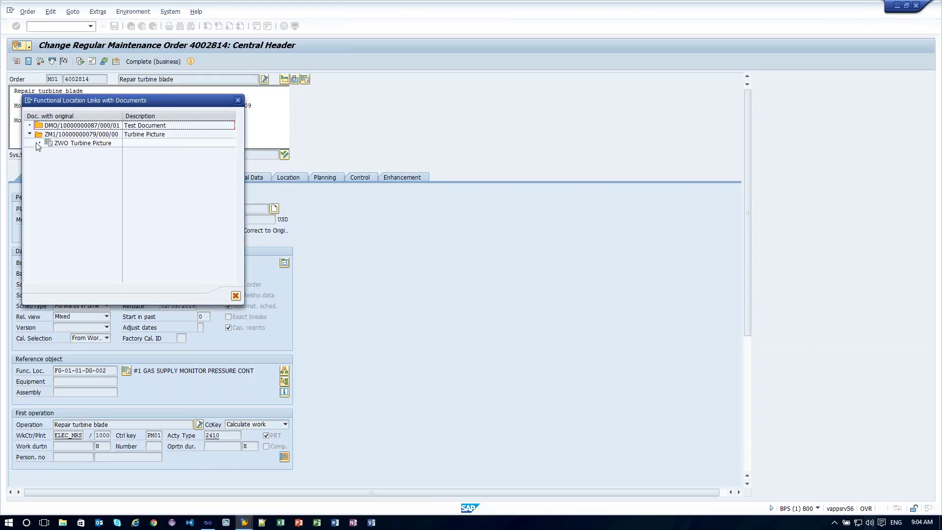
{"action": "double_click", "coordinate": [55, 145]}
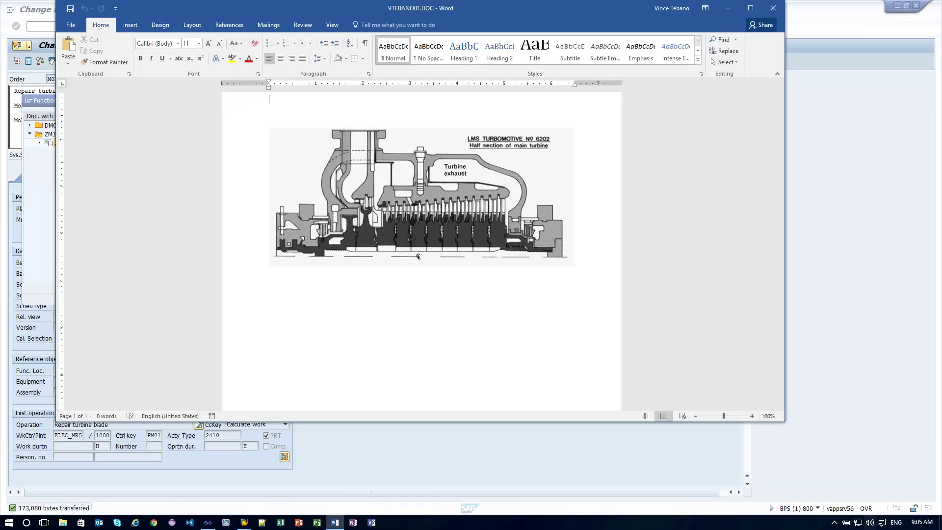
{"action": "left_click", "coordinate": [774, 12]}
{"action": "left_click", "coordinate": [240, 100]}
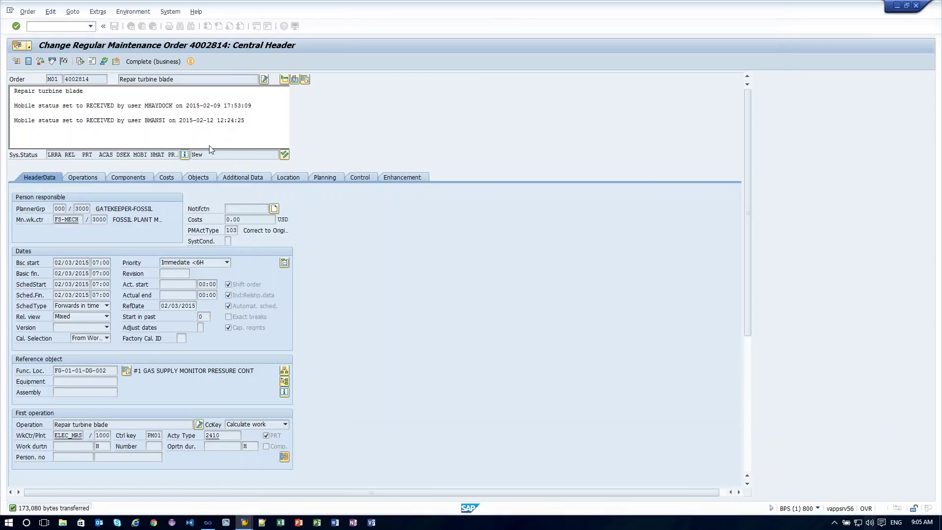
{"action": "left_click", "coordinate": [100, 178]}
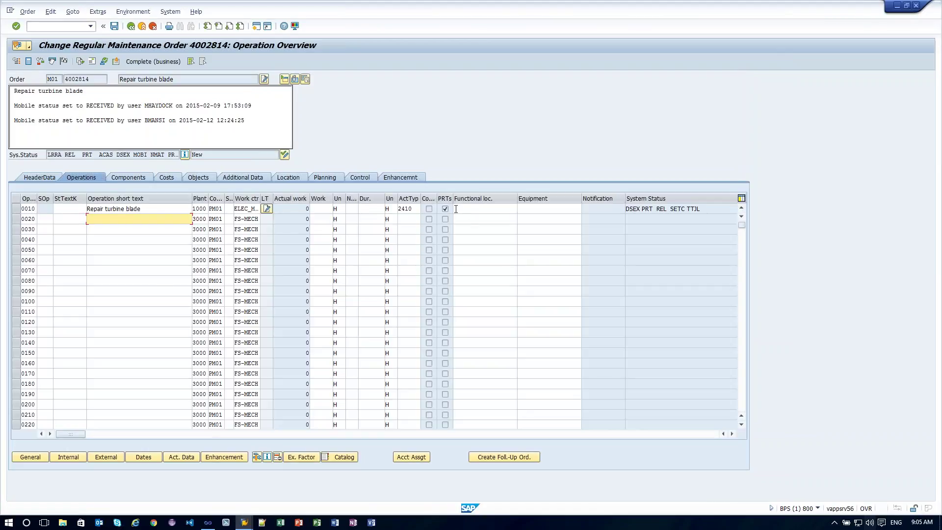
{"action": "left_click", "coordinate": [16, 208]}
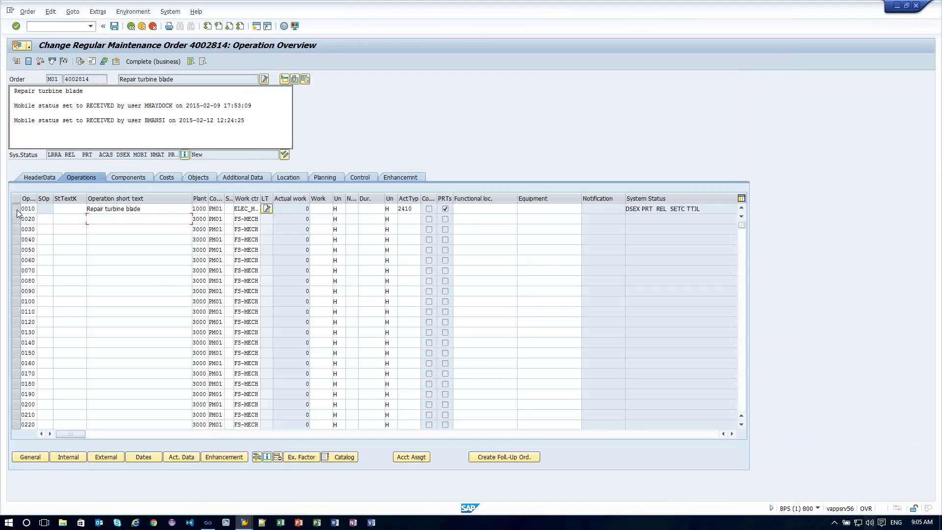
{"action": "left_click", "coordinate": [256, 457]}
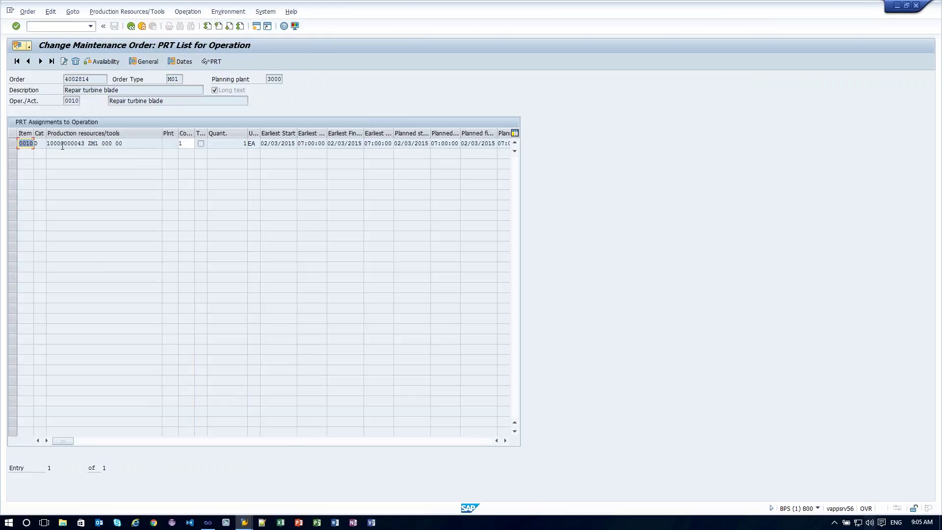
{"action": "double_click", "coordinate": [62, 145]}
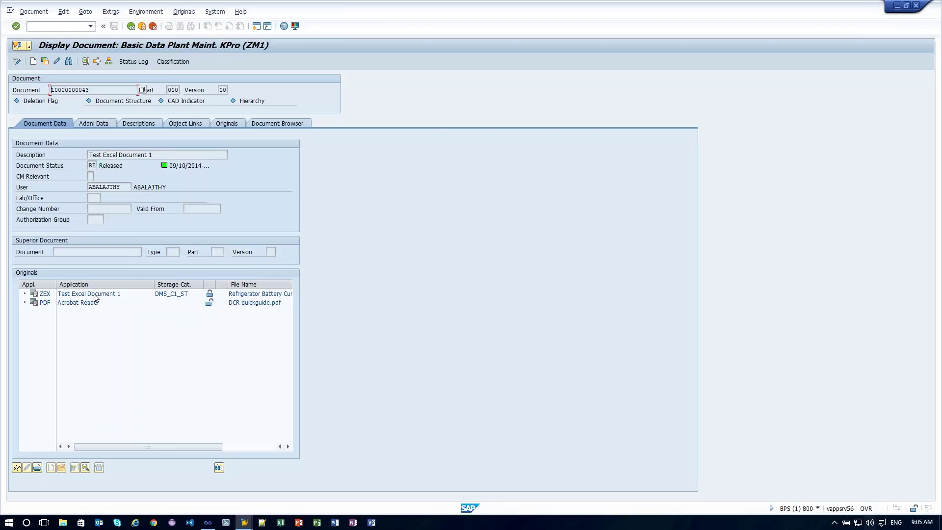
{"action": "left_click", "coordinate": [131, 26]}
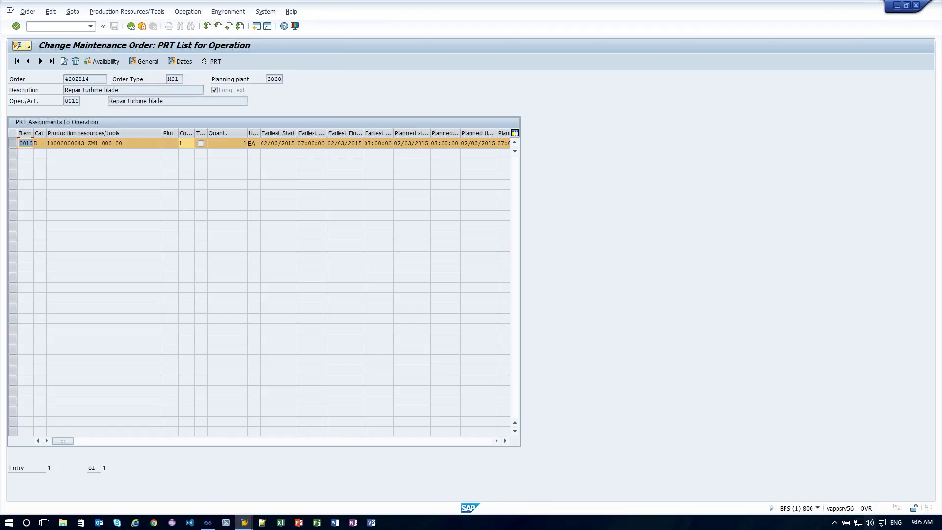
{"action": "left_click", "coordinate": [131, 26]}
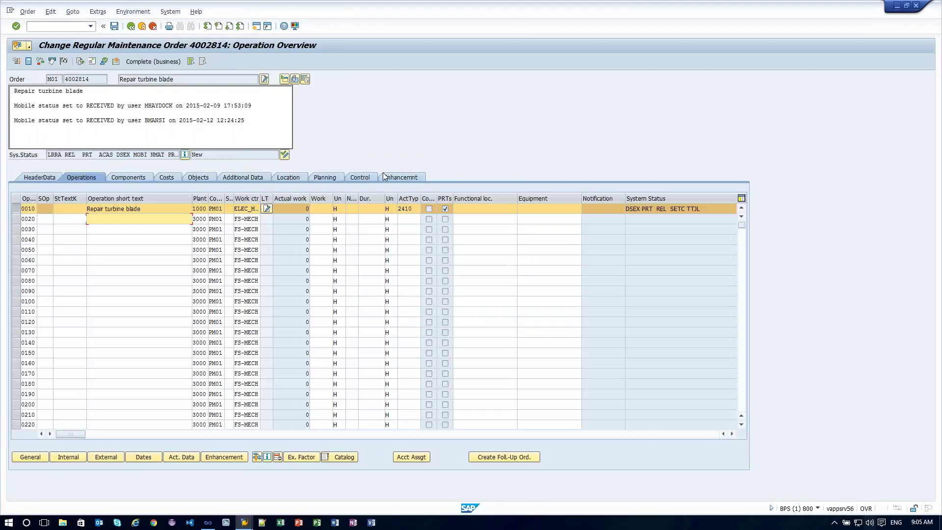
Launch Vesta Simple Print from the Enhancement tab of order 4002814
{"action": "left_click", "coordinate": [377, 193]}
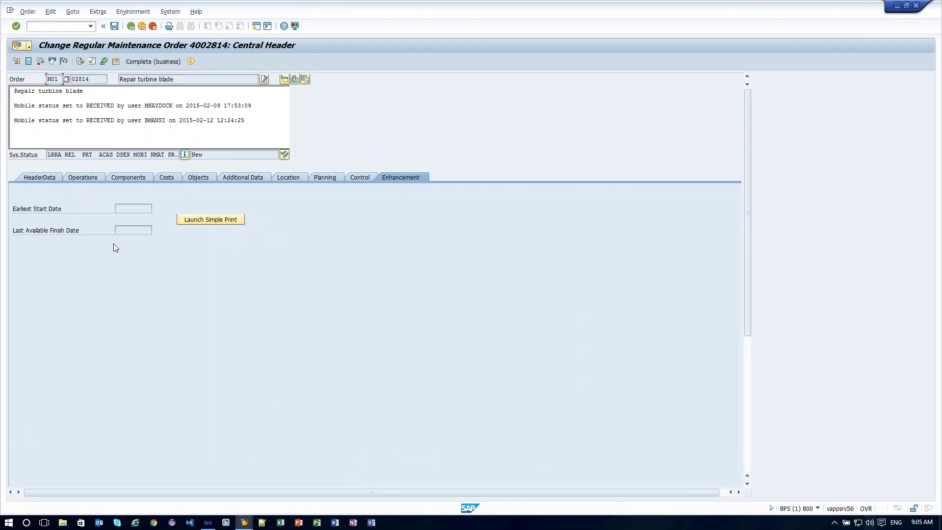
{"action": "left_click", "coordinate": [220, 217]}
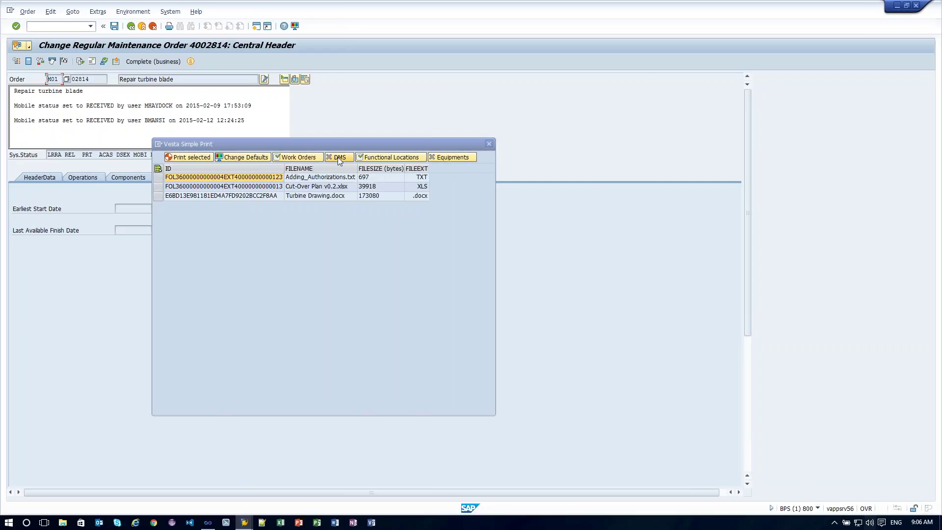
Open Simple Print's Change Defaults screen showing device ZPDF and shop paper 2010
{"action": "left_click", "coordinate": [442, 158]}
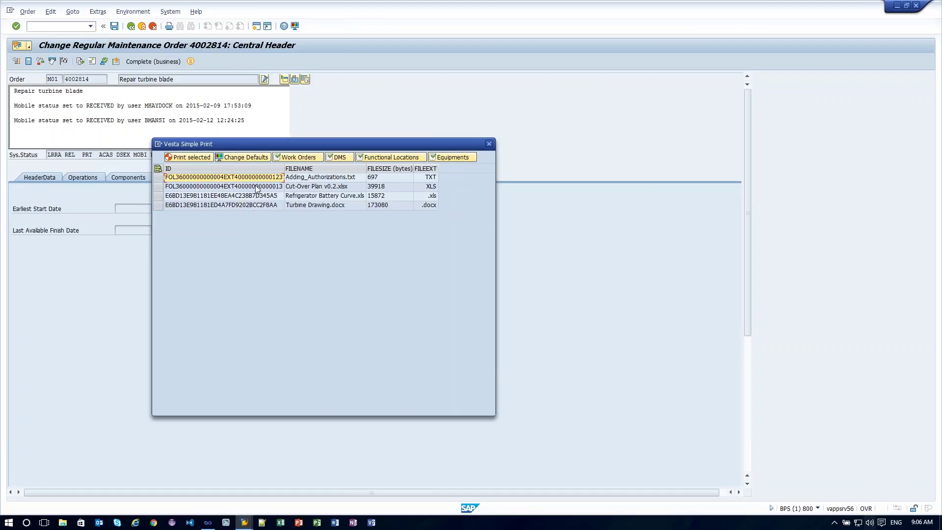
{"action": "left_click", "coordinate": [239, 158]}
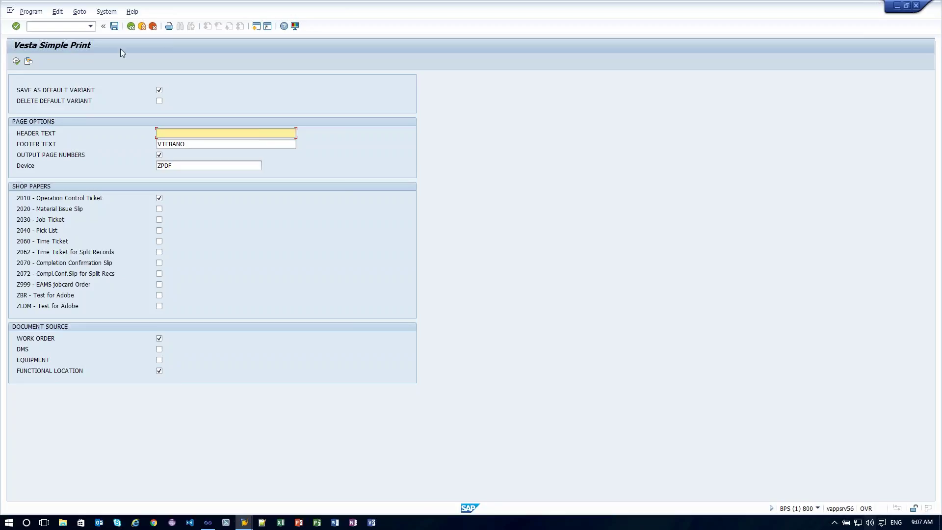
Save the settings as default variant and select the first two listed files
{"action": "left_click", "coordinate": [17, 61]}
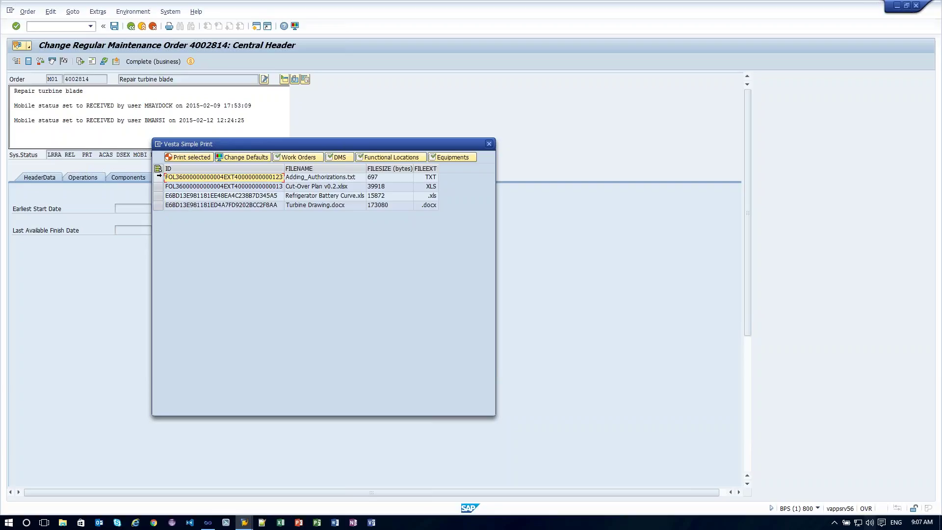
{"action": "left_click_drag", "start_coordinate": [158, 177], "coordinate": [158, 186]}
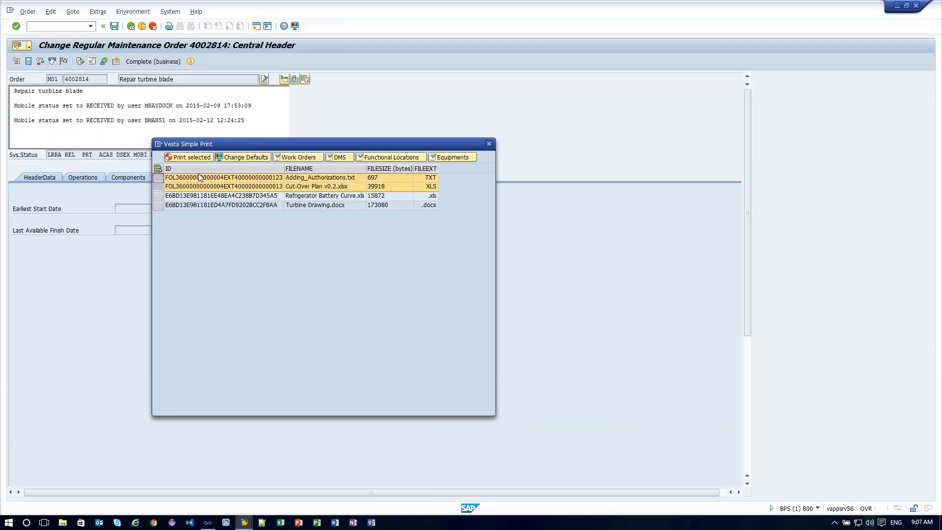
Print Adding_Authorizations.txt and Cut-Over Plan v0.2.xlsx, then list spool requests in SP01
{"action": "left_click", "coordinate": [175, 158]}
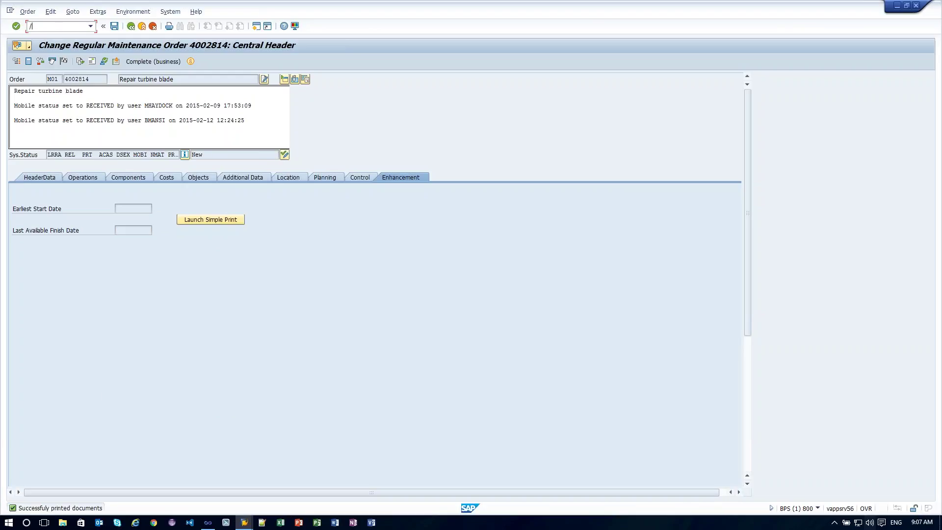
{"action": "type", "text": "sp01"}
{"action": "key", "text": "Return"}
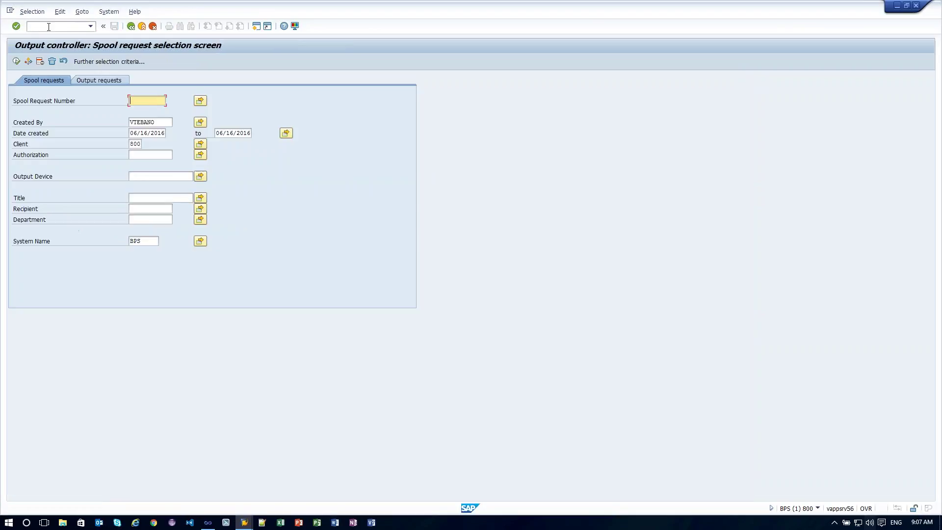
{"action": "left_click", "coordinate": [17, 62]}
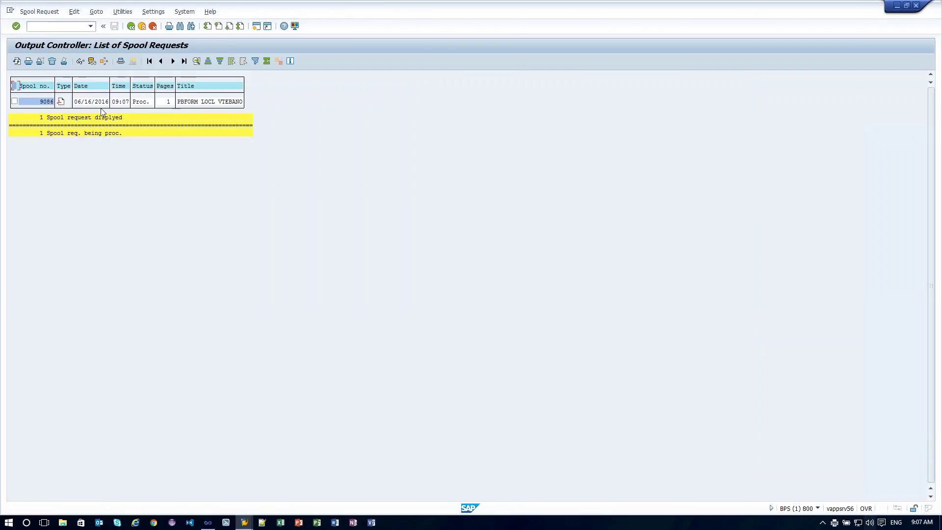
Open spool request 9086's PDF showing the Operation Control Ticket
{"action": "left_click", "coordinate": [60, 101]}
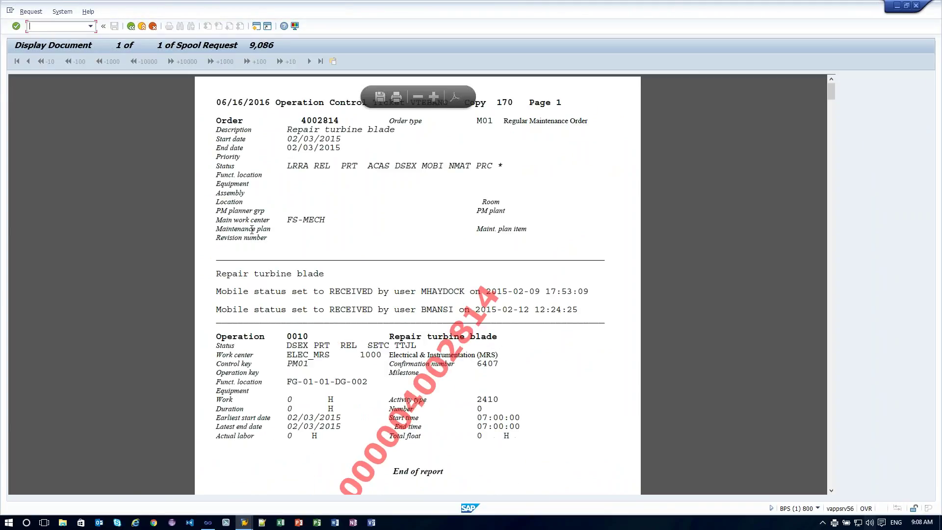
Scroll through spool 9086's watermarked pages, then go back to the spool request list
{"action": "scroll", "coordinate": [399, 376], "scroll_direction": "down", "scroll_amount": 2}
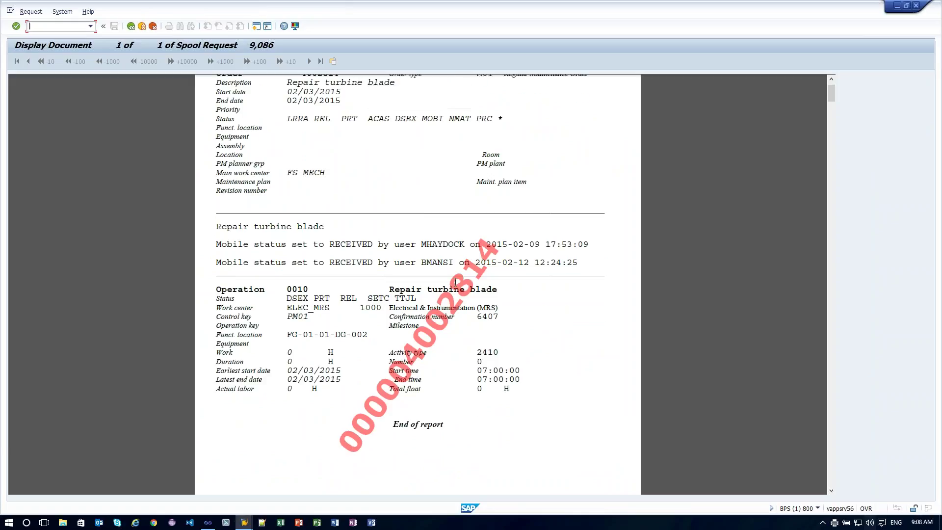
{"action": "scroll", "coordinate": [456, 282], "scroll_direction": "down", "scroll_amount": 5}
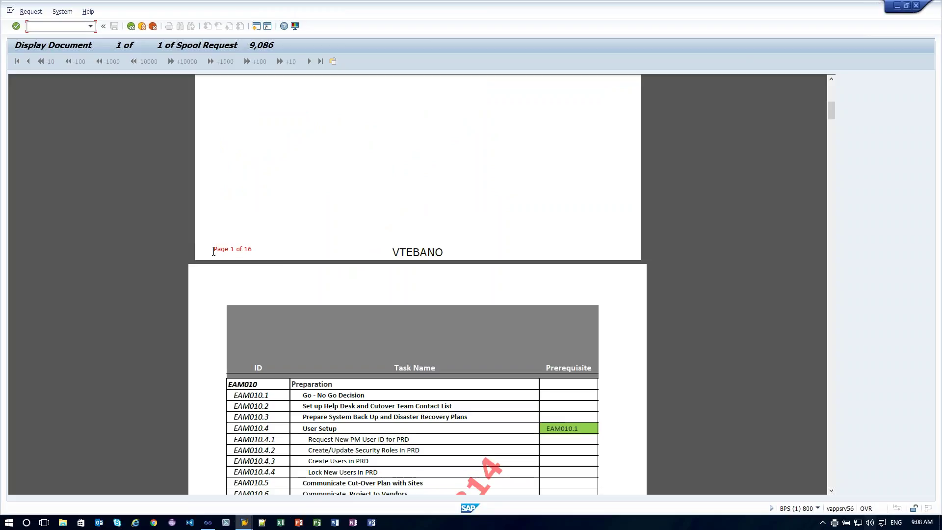
{"action": "scroll", "coordinate": [261, 267], "scroll_direction": "down", "scroll_amount": 3}
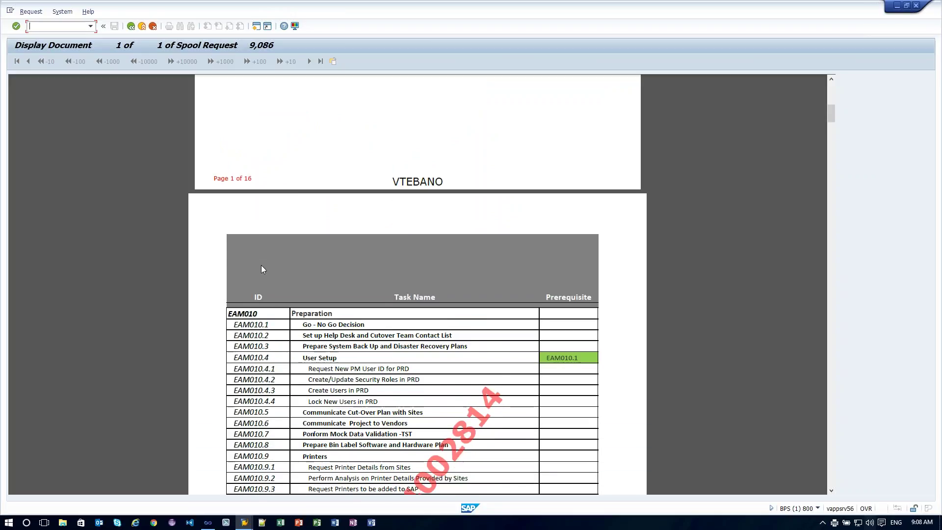
{"action": "scroll", "coordinate": [261, 267], "scroll_direction": "down", "scroll_amount": 5}
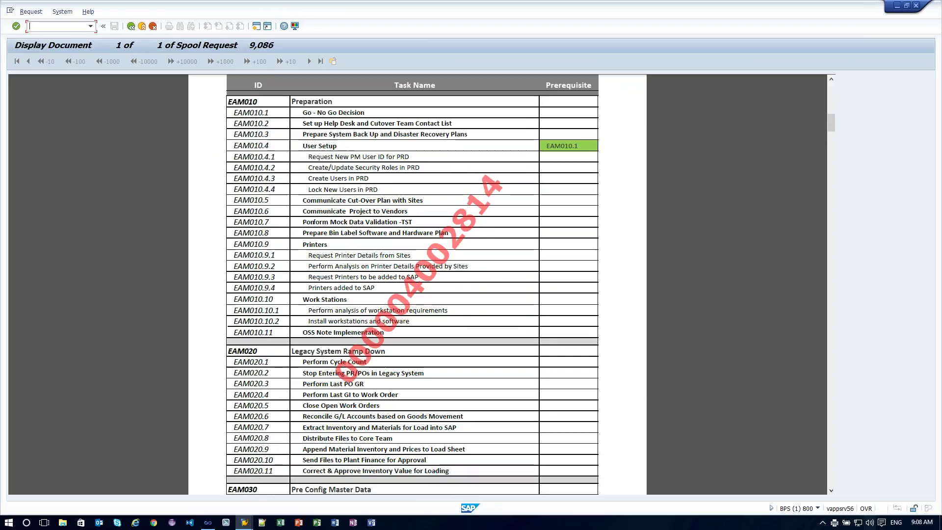
{"action": "scroll", "coordinate": [260, 269], "scroll_direction": "down", "scroll_amount": 5}
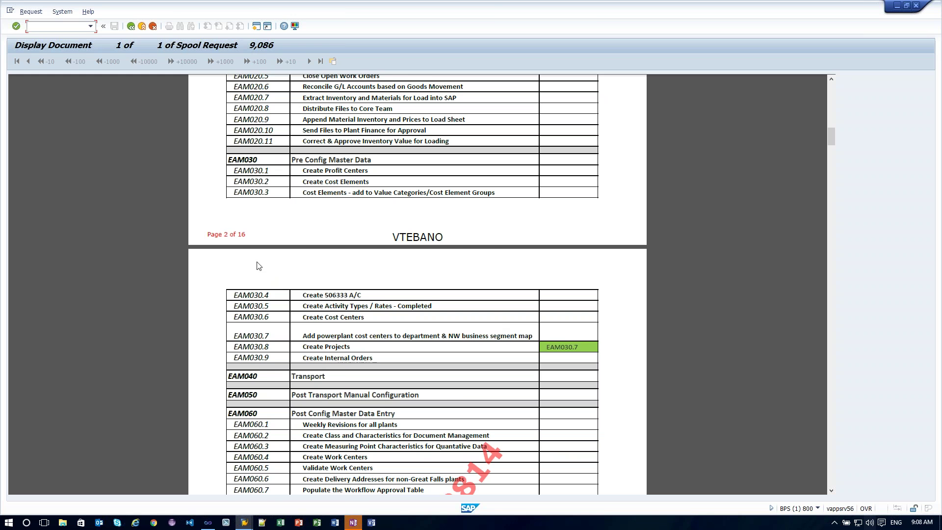
{"action": "scroll", "coordinate": [259, 266], "scroll_direction": "down", "scroll_amount": 20}
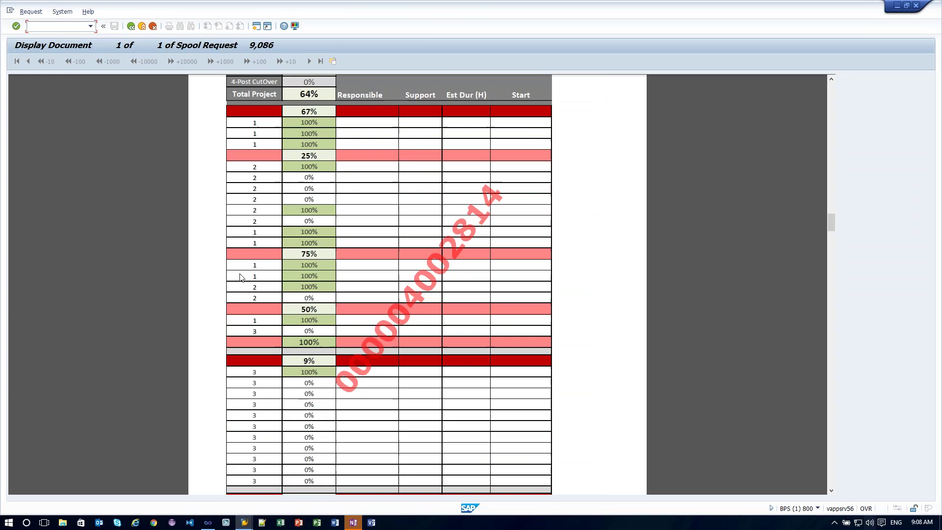
{"action": "scroll", "coordinate": [241, 277], "scroll_direction": "down", "scroll_amount": 20}
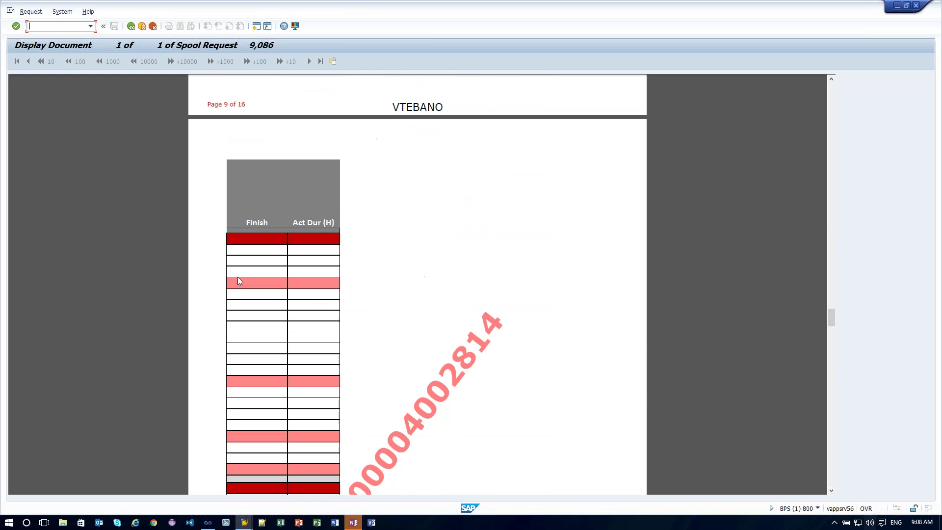
{"action": "left_click", "coordinate": [131, 27]}
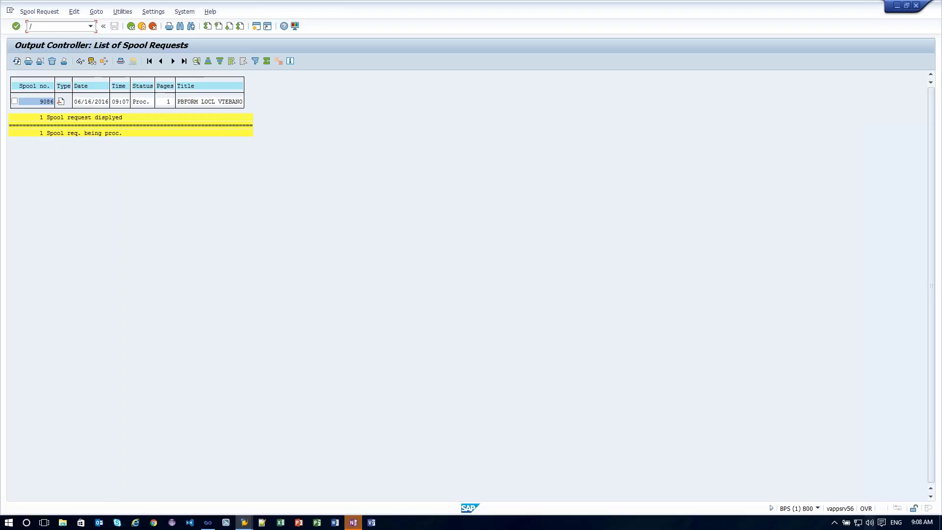
List eight PM orders, including 4002814, in IW32 using the saved selection variant
{"action": "type", "text": "niw3"}
{"action": "key", "text": "Return"}
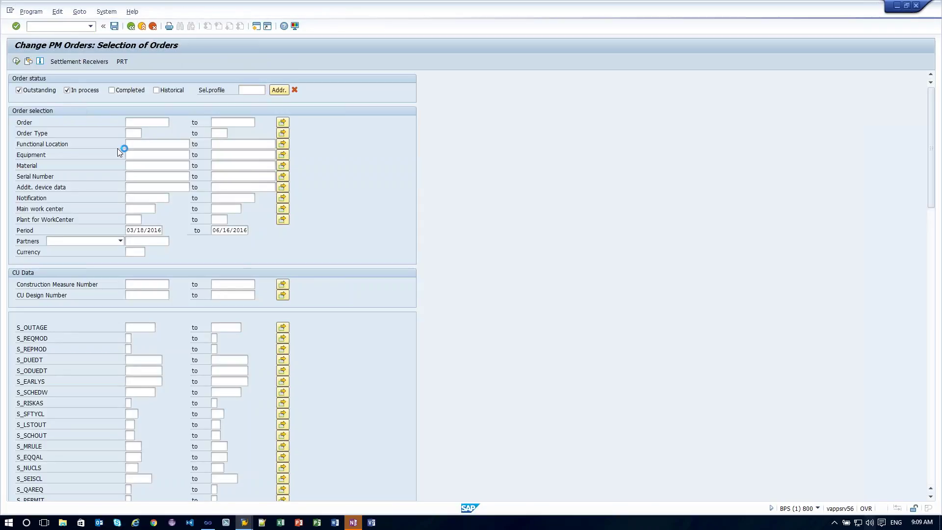
{"action": "left_click", "coordinate": [224, 252]}
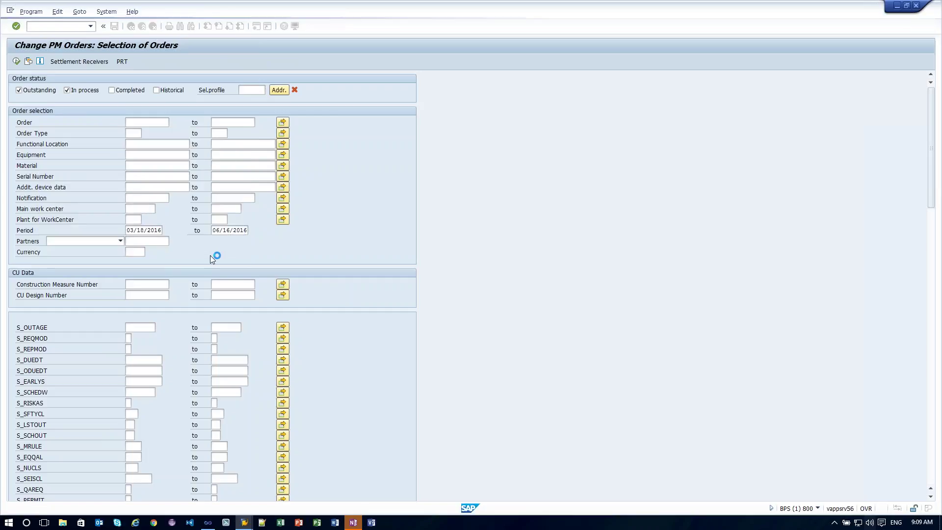
{"action": "left_click", "coordinate": [16, 62]}
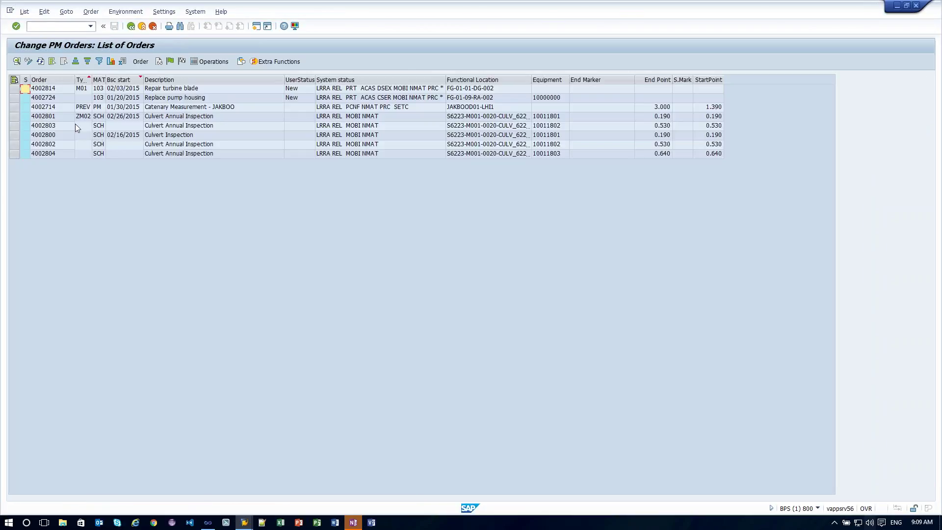
Select orders 4002814 and 4002724 and run Print Order Documents from Extra Functions
{"action": "left_click", "coordinate": [15, 89]}
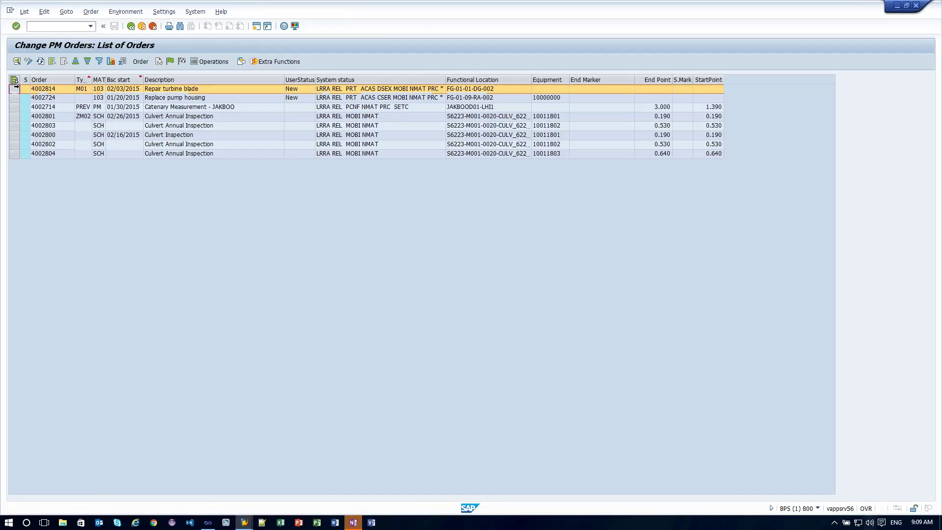
{"action": "left_click", "coordinate": [14, 97], "text": "ctrl"}
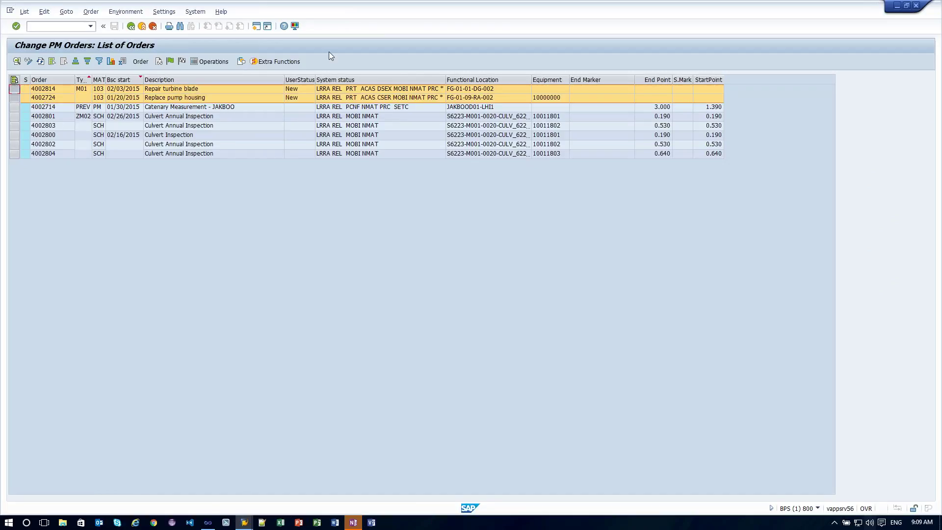
{"action": "left_click", "coordinate": [269, 63]}
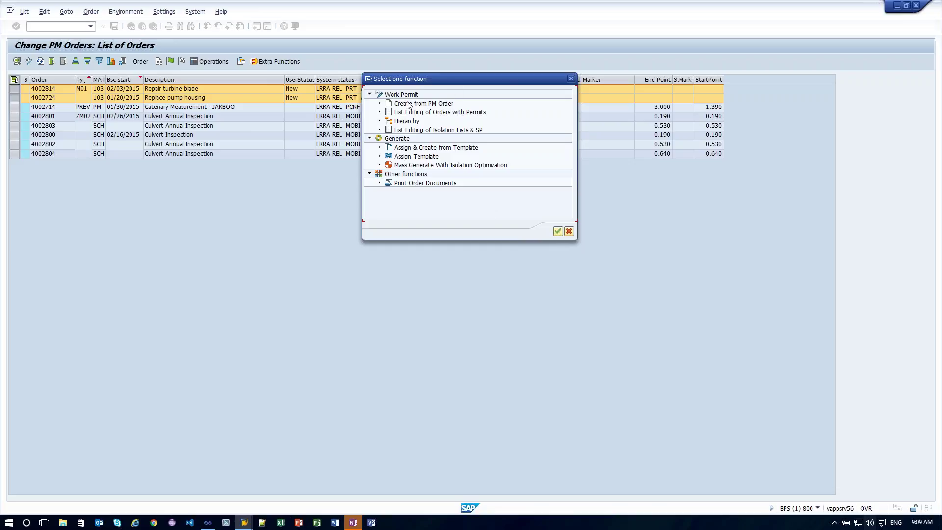
{"action": "double_click", "coordinate": [432, 183]}
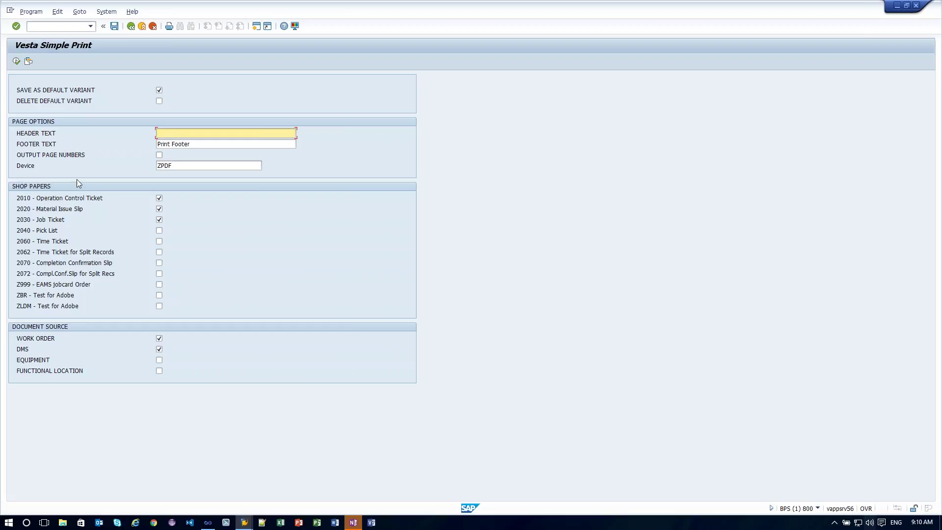
Print orders 4002814 and 4002724 through Vesta Simple Print with the chosen settings
{"action": "left_click", "coordinate": [16, 61]}
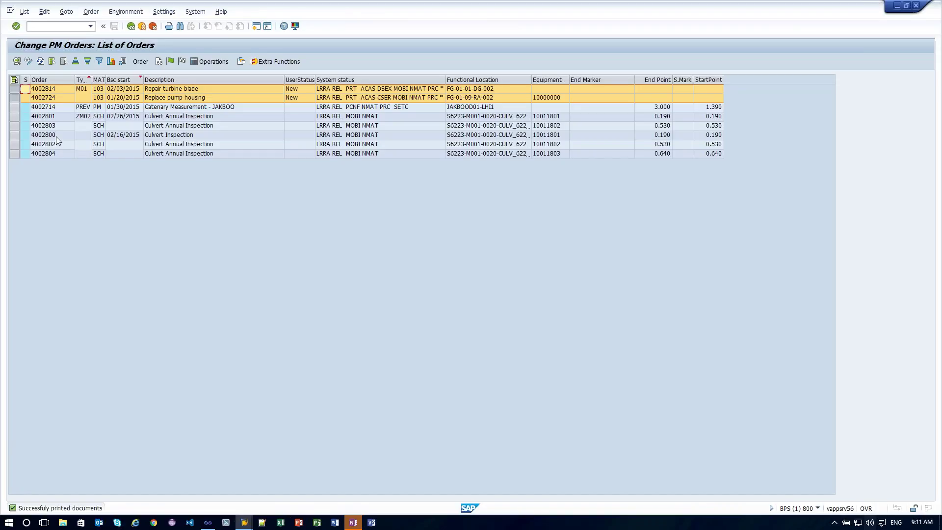
Run /niw32, list the three spool requests, and open spool 9089 for order 4002814
{"action": "left_click", "coordinate": [54, 26]}
{"action": "type", "text": "/niw32"}
{"action": "key", "text": "Return"}
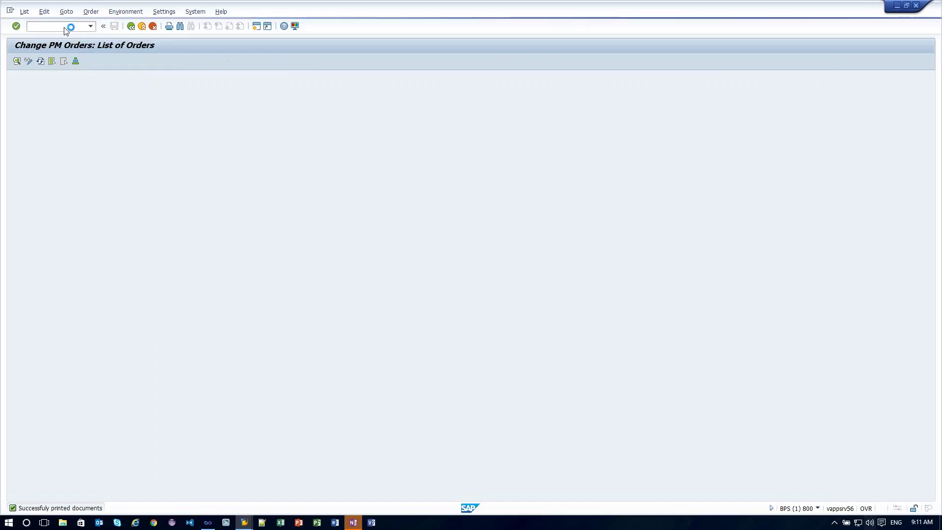
{"action": "left_click", "coordinate": [16, 62]}
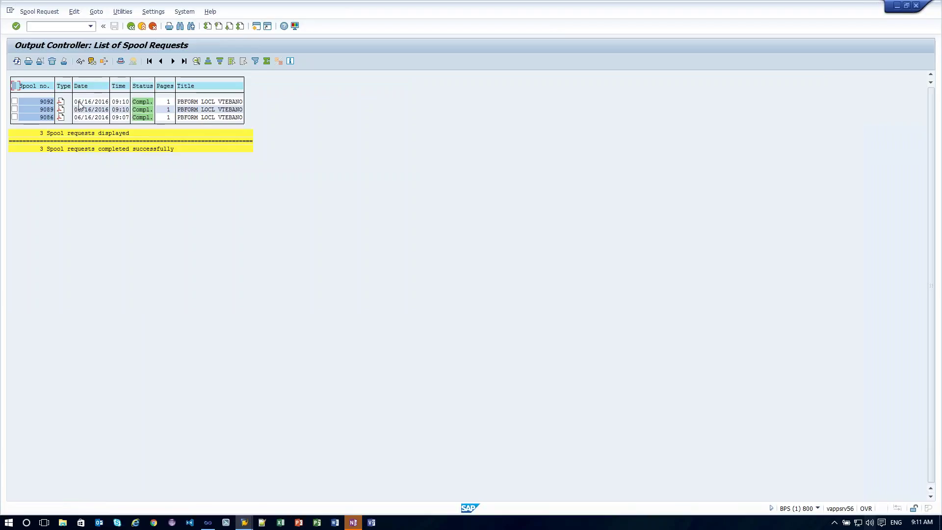
{"action": "left_click", "coordinate": [61, 110]}
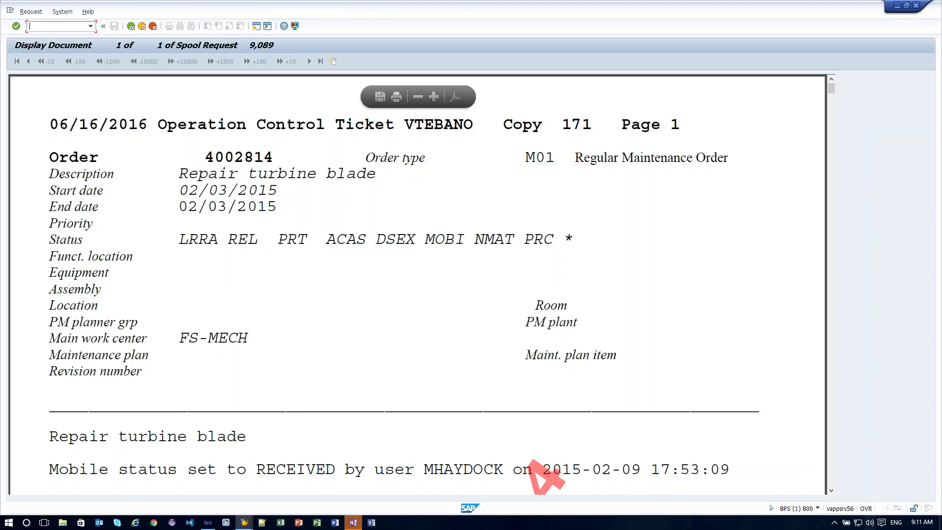
Scroll through spool 9089's watermarked cut-over plan pages to the Print Footer, then leave the display
{"action": "scroll", "coordinate": [438, 283], "scroll_direction": "down", "scroll_amount": 4}
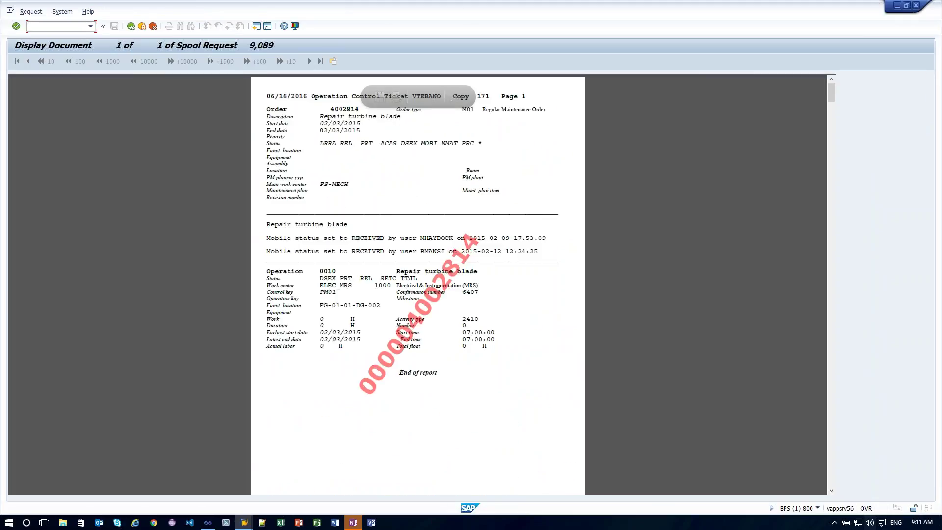
{"action": "scroll", "coordinate": [429, 280], "scroll_direction": "down", "scroll_amount": 2}
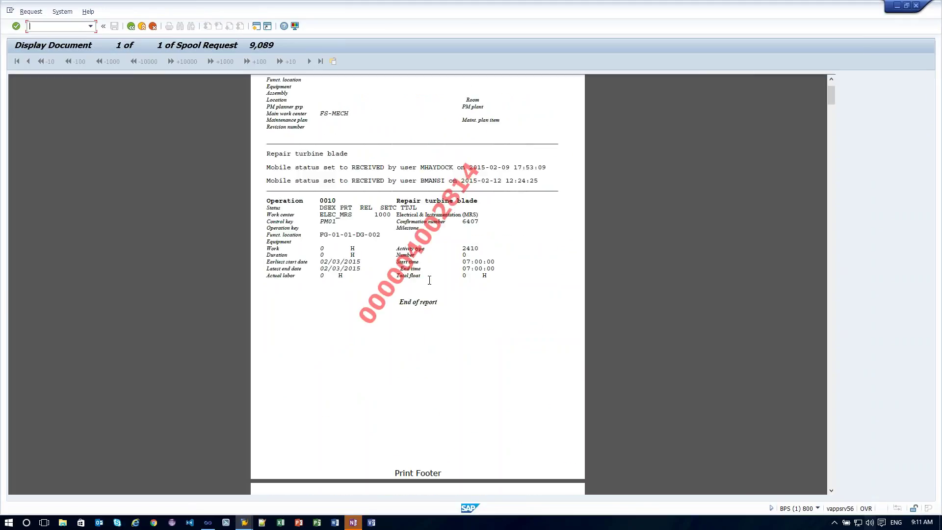
{"action": "scroll", "coordinate": [429, 280], "scroll_direction": "down", "scroll_amount": 10}
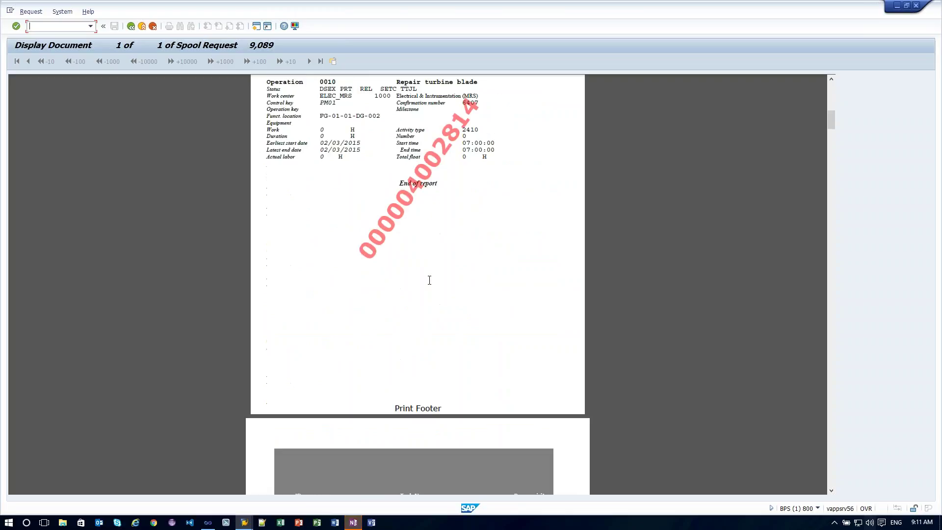
{"action": "scroll", "coordinate": [429, 280], "scroll_direction": "down", "scroll_amount": 15}
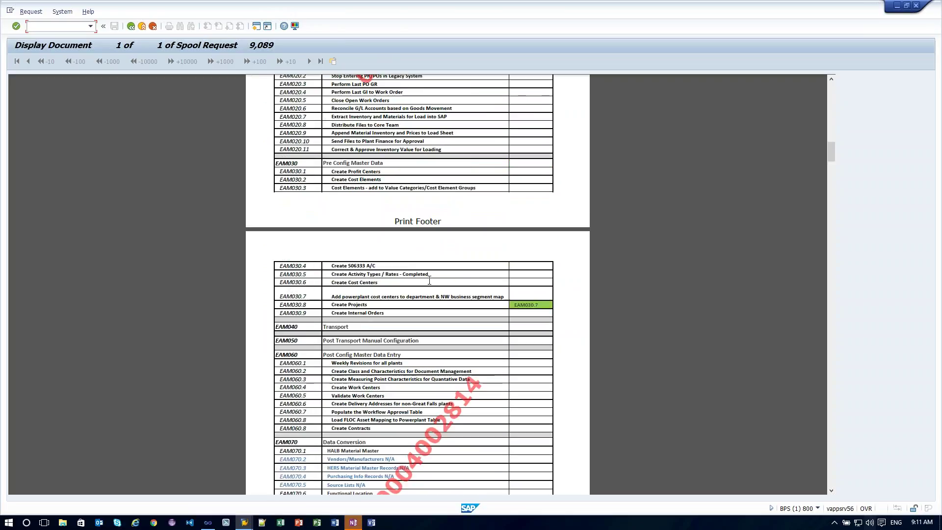
{"action": "scroll", "coordinate": [430, 280], "scroll_direction": "down", "scroll_amount": 15}
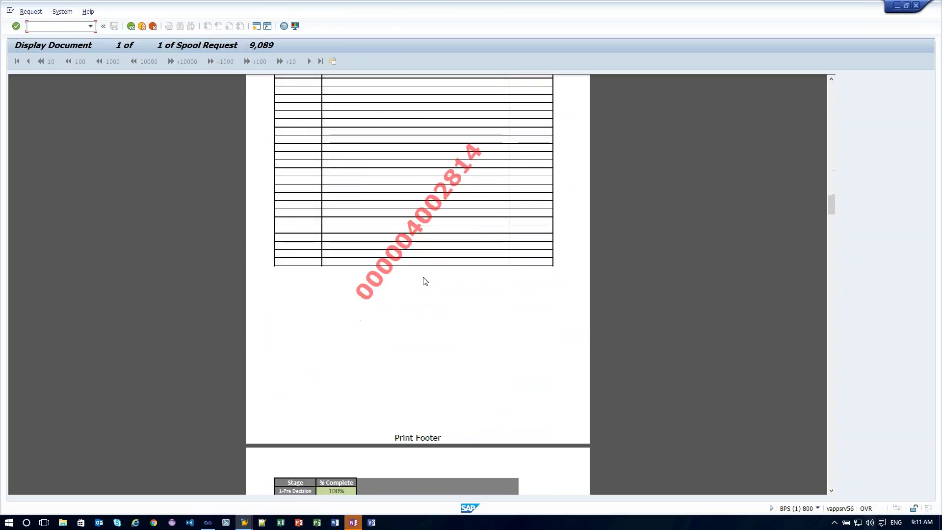
{"action": "left_click", "coordinate": [131, 27]}
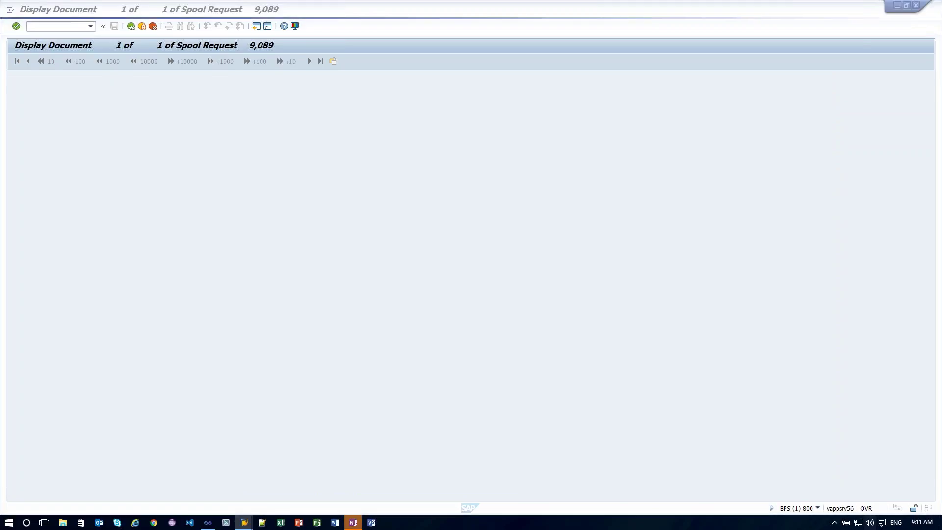
Switch to PowerPoint, maximize it, and start the slide show on Q&A slide 10 in Presenter View
{"action": "key", "text": "alt+Tab"}
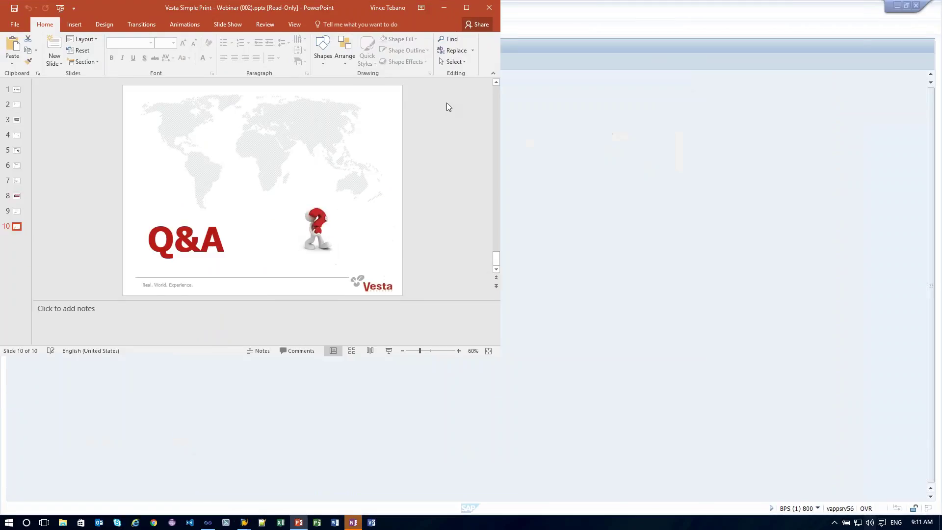
{"action": "key", "text": "super+Up"}
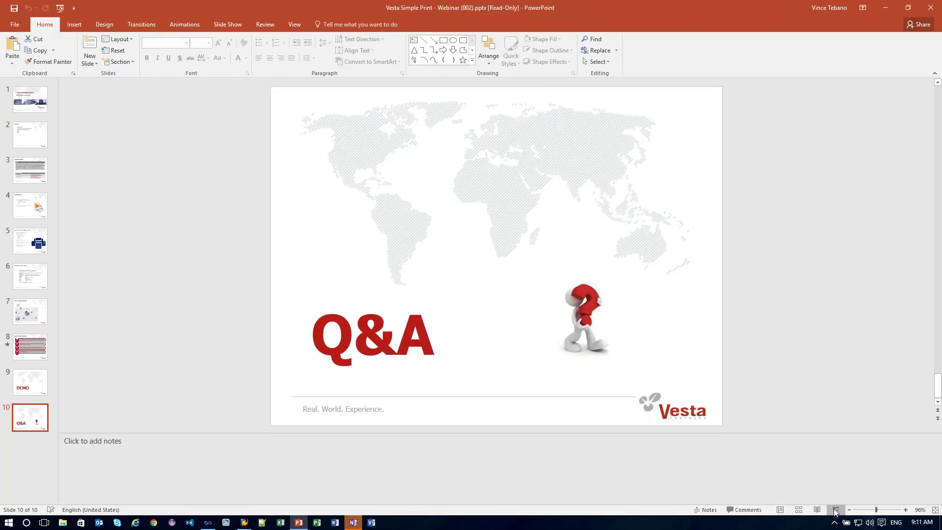
{"action": "left_click", "coordinate": [835, 510]}
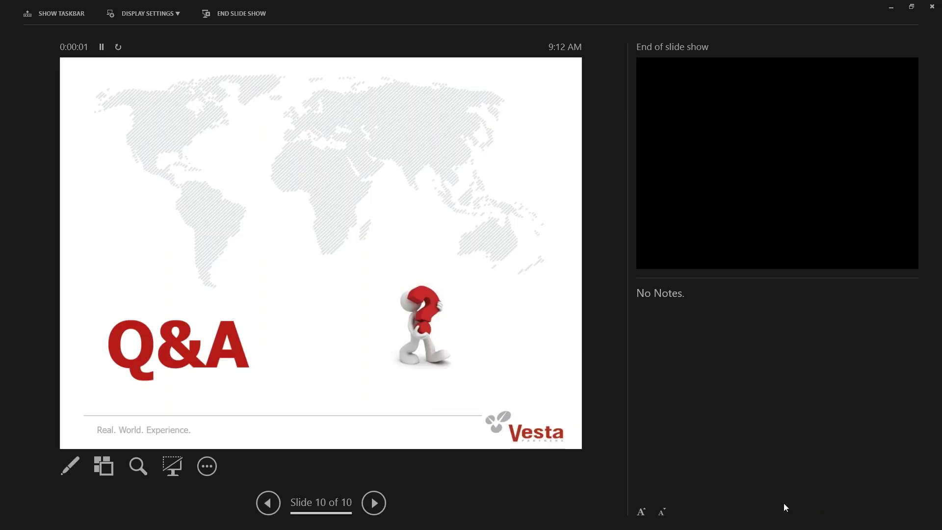
{"action": "left_click", "coordinate": [914, 7]}
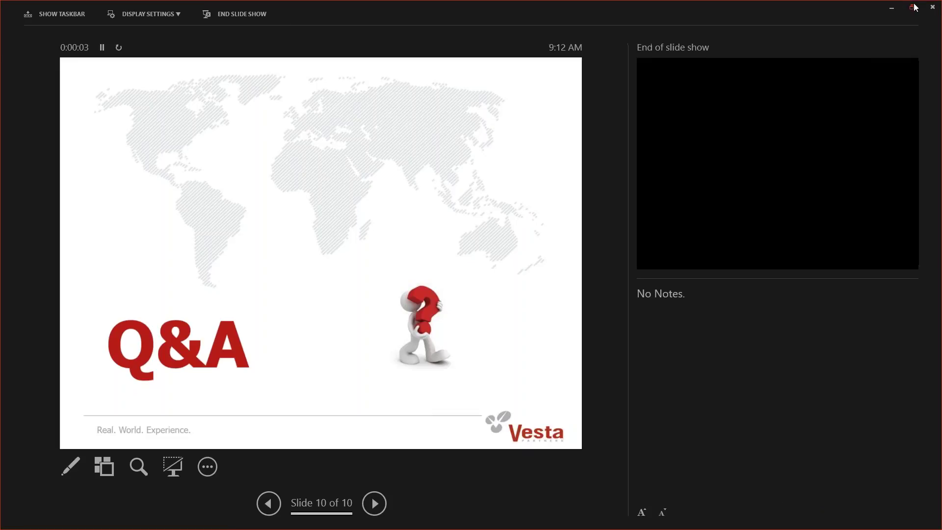
End the Presenter View slide show and bring up the open SAP window previews
{"action": "left_click", "coordinate": [930, 8]}
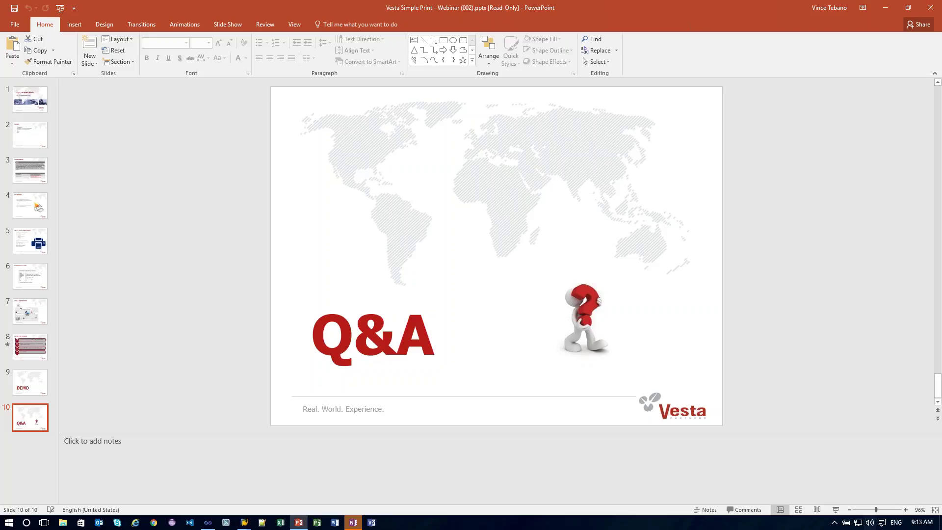
{"action": "left_click", "coordinate": [244, 522]}
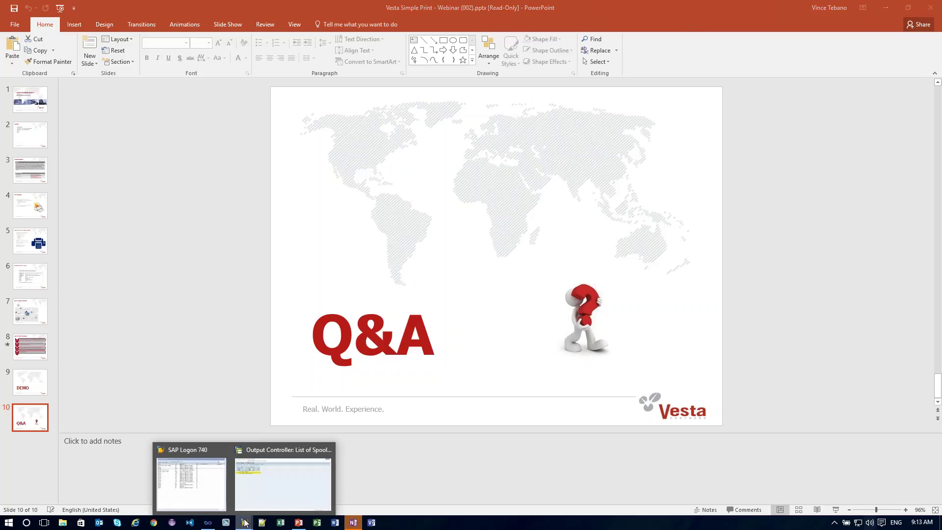
Bring the Output Controller window forward and run /n/vesta/simple_config to view registry keys and printer settings
{"action": "left_click", "coordinate": [263, 500]}
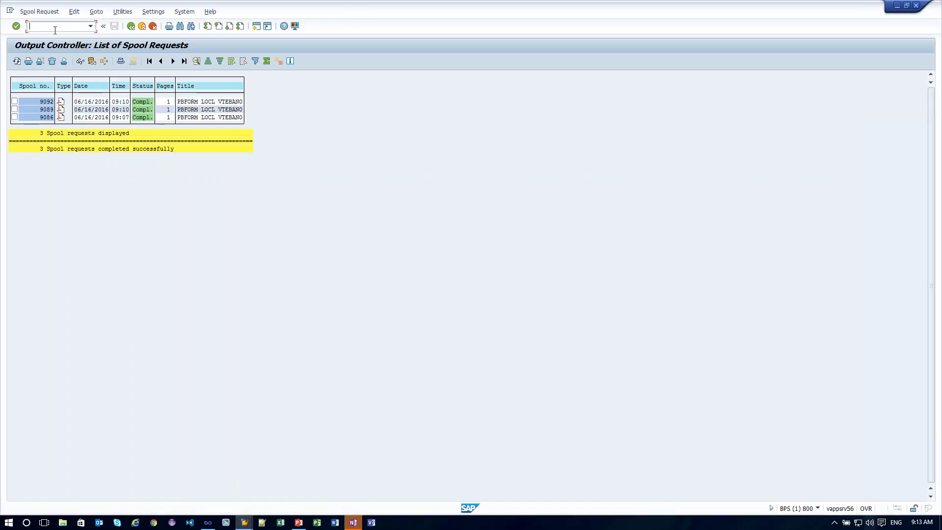
{"action": "type", "text": "/n"}
{"action": "type", "text": "/vesta/"}
{"action": "type", "text": "simple"}
{"action": "type", "text": "_config"}
{"action": "key", "text": "Return"}
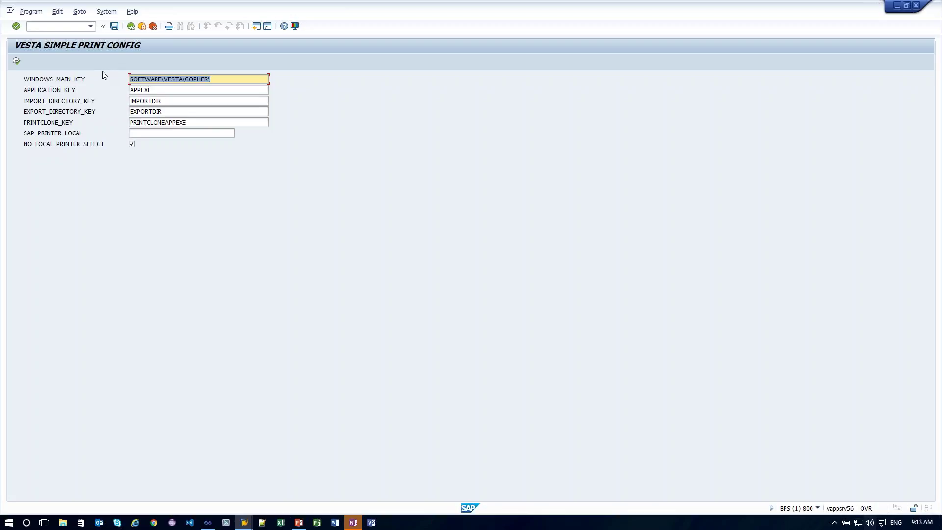
Leave the config screen, run /n/vesta/sps_config, and execute the Simple Print site selection
{"action": "left_click", "coordinate": [130, 26]}
{"action": "type", "text": "/"}
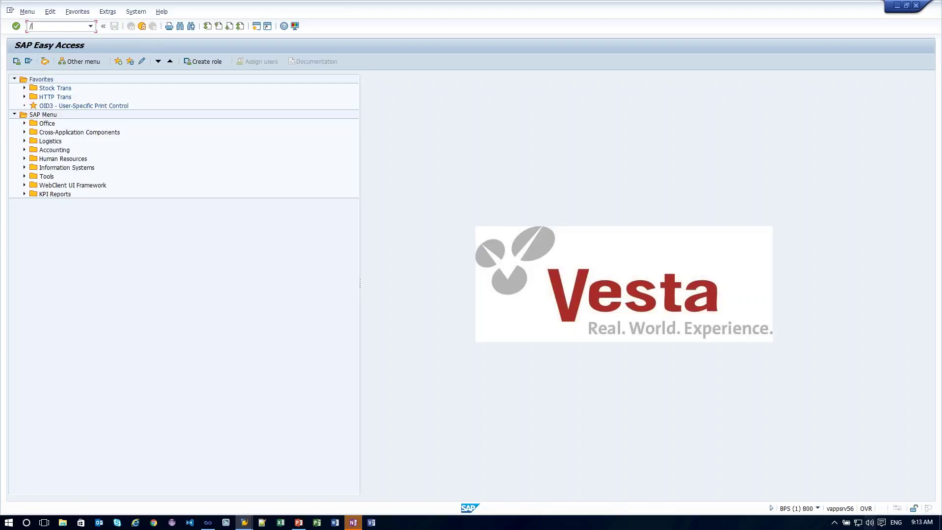
{"action": "type", "text": "n"}
{"action": "type", "text": "/vesta/"}
{"action": "type", "text": "sps_config"}
{"action": "key", "text": "Return"}
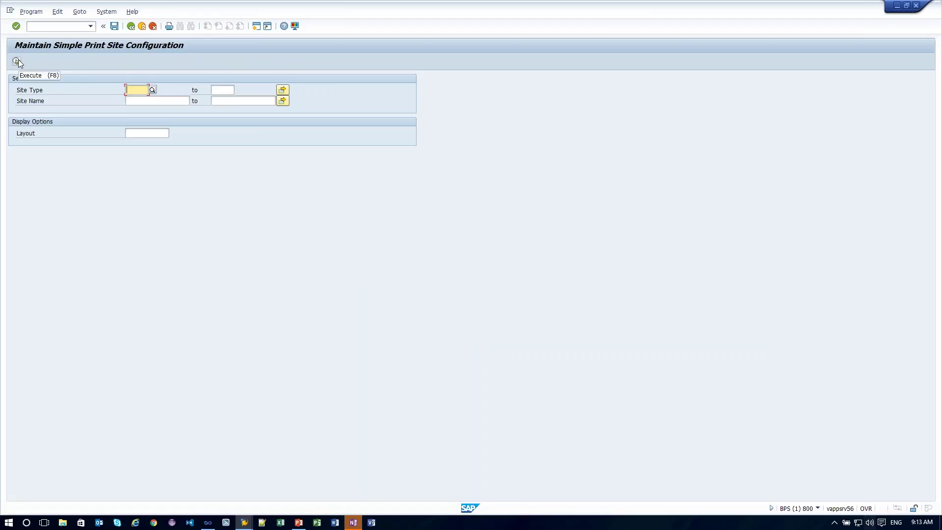
{"action": "left_click", "coordinate": [17, 61]}
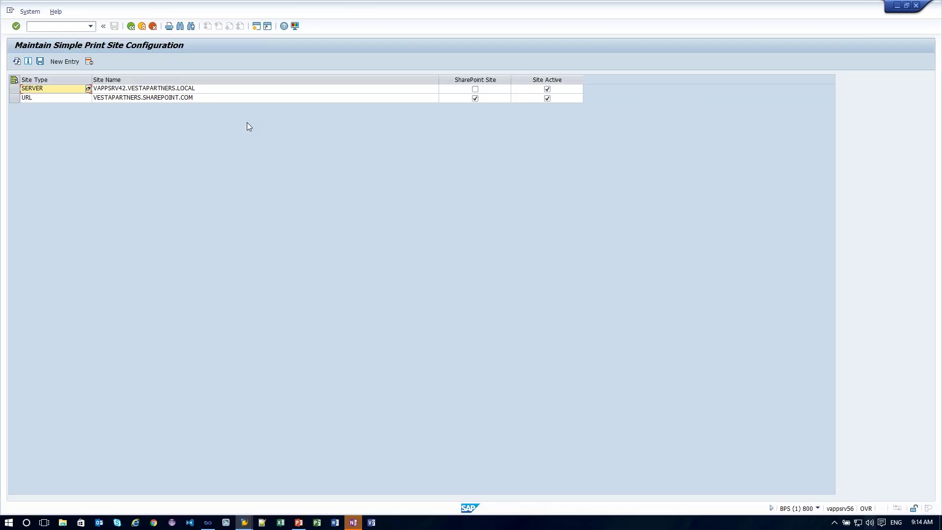
Close the SERVER and URL site table and return to SAP Easy Access with F3
{"action": "left_click", "coordinate": [152, 26]}
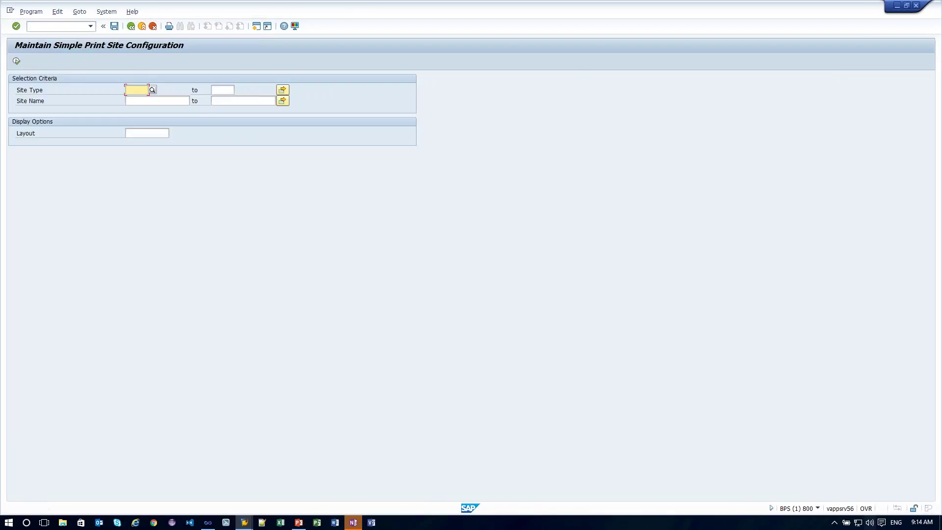
{"action": "key", "text": "F3"}
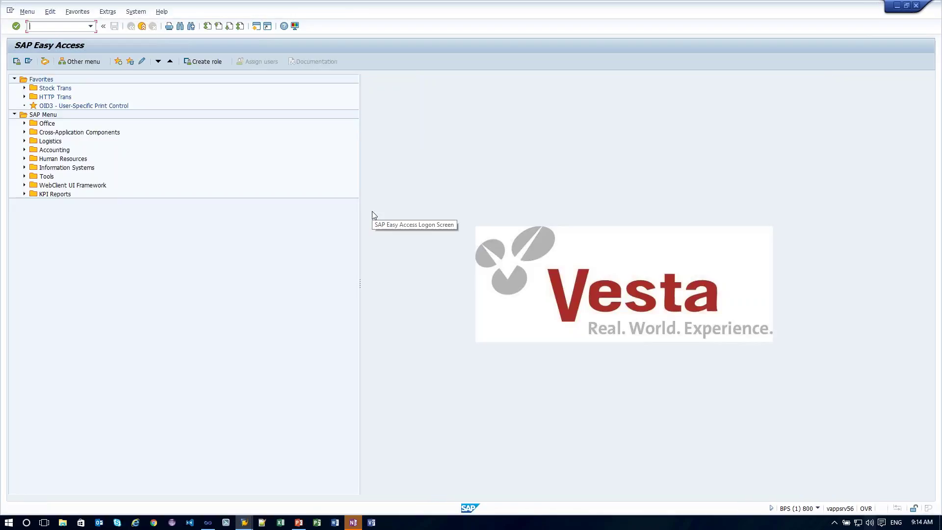